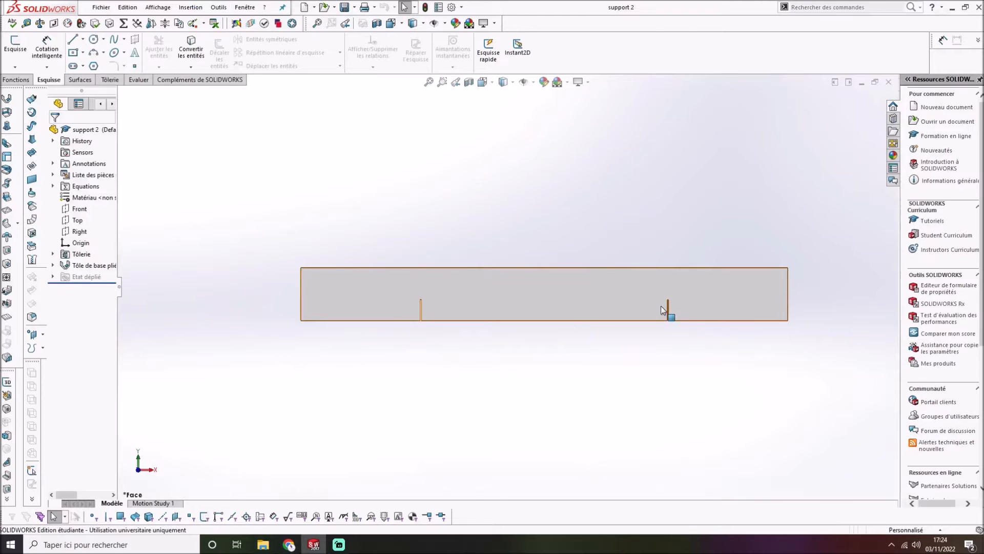
Examine the flat sheet-metal strip and the two narrow relief slots along its lower edge
scroll(427, 306, "down", 4)
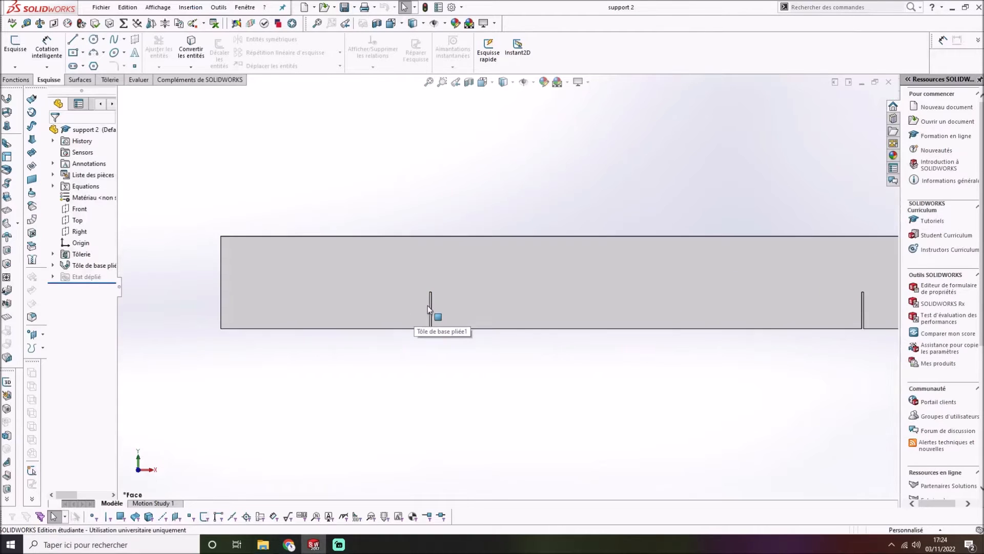
scroll(443, 306, "up", 2)
scroll(804, 328, "up", 2)
scroll(785, 305, "down", 2)
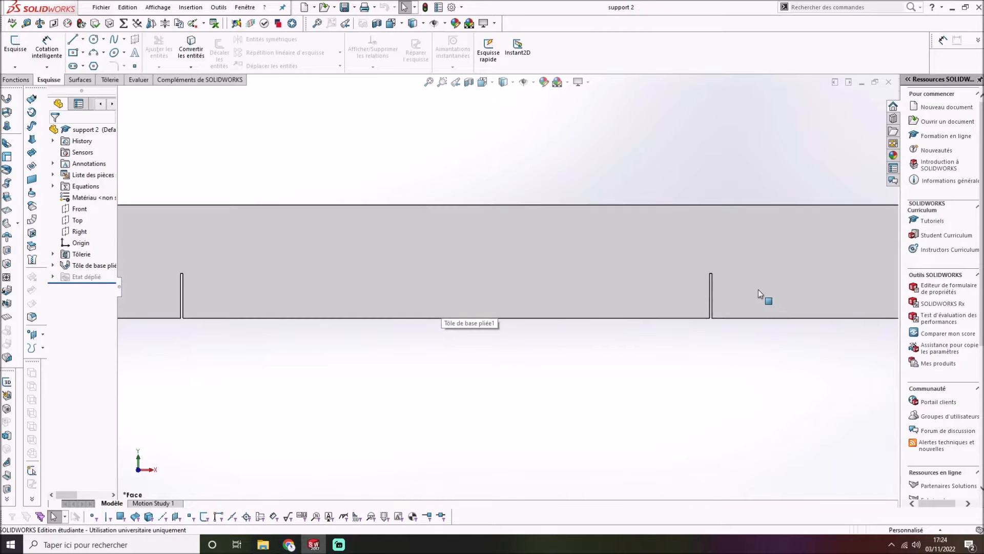
scroll(721, 287, "up", 3)
scroll(715, 291, "up", 2)
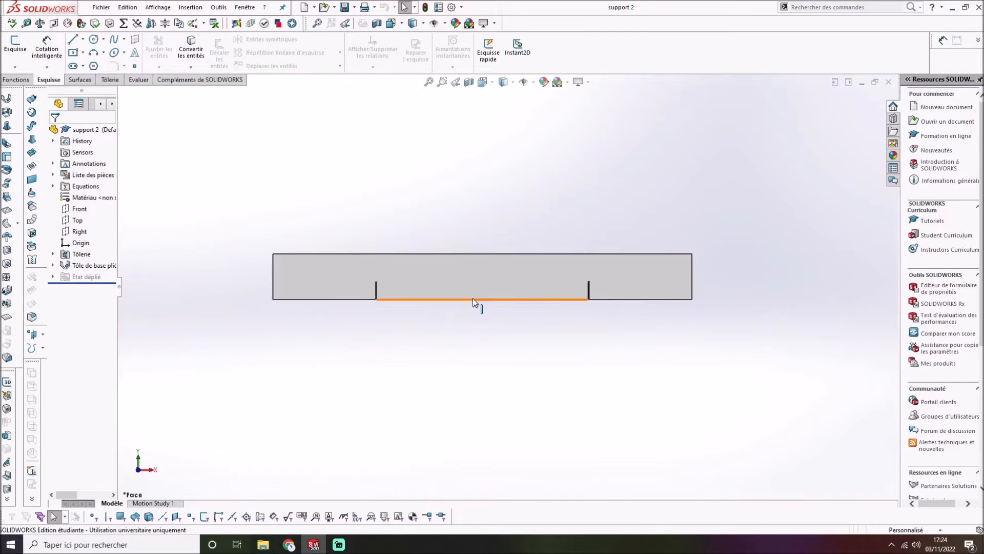
scroll(472, 299, "down", 1)
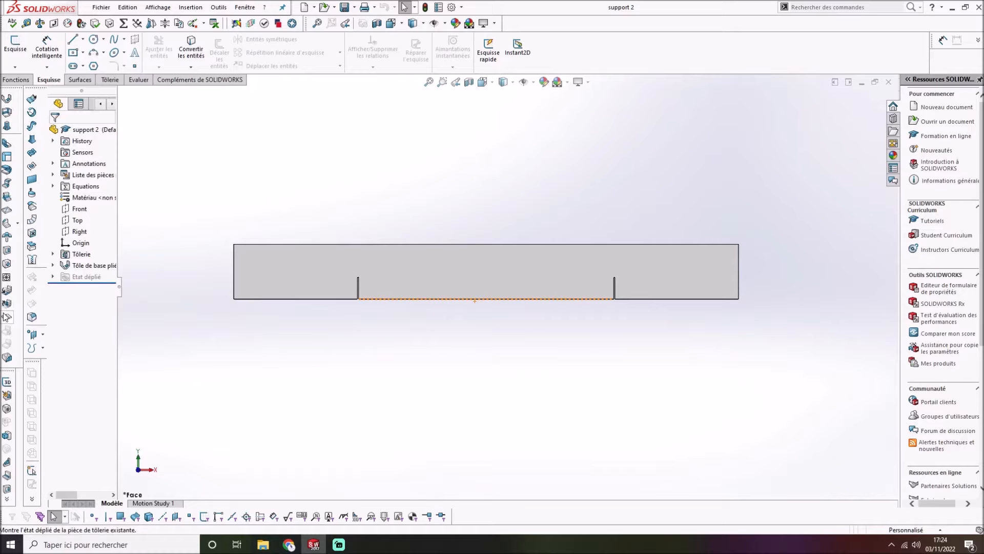
left_click(158, 7)
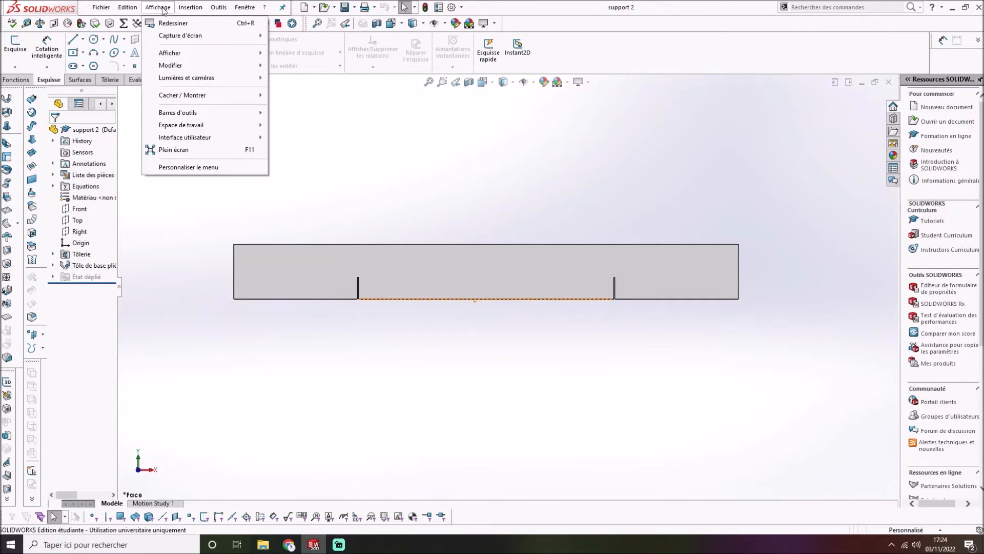
mouse_move(174, 116)
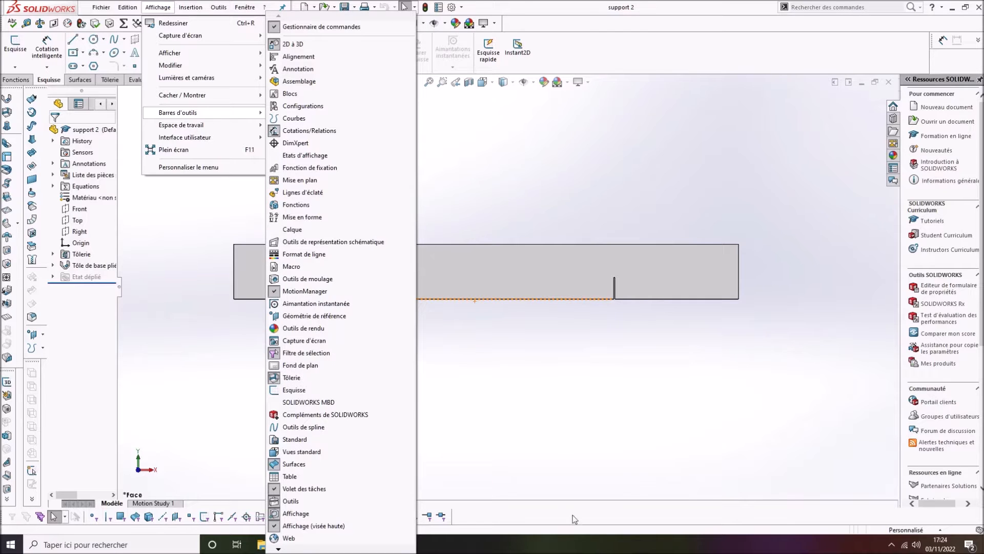
left_click(533, 413)
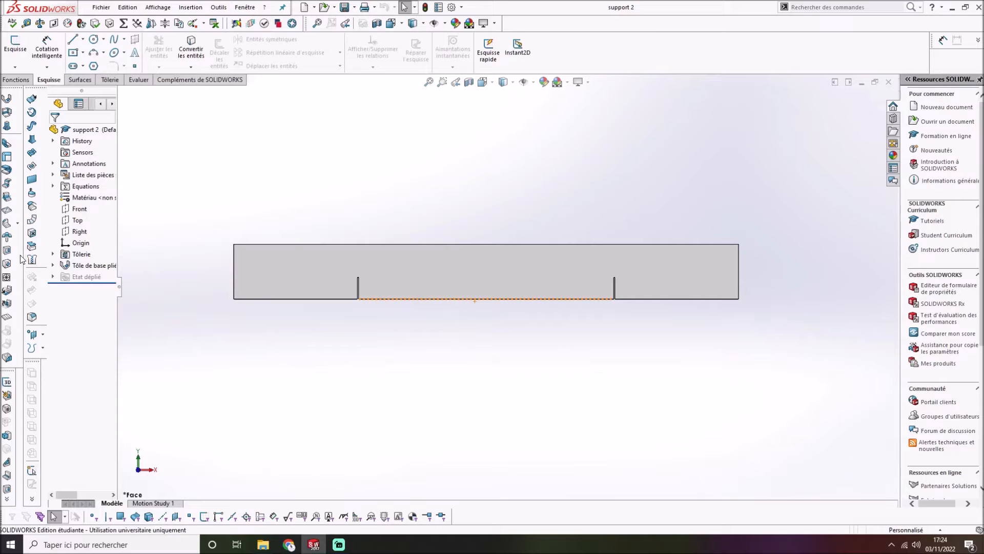
Start a sketched bend on the strip's front face and draw a vertical bend line from the left slot's top midpoint to the upper edge
left_click(7, 198)
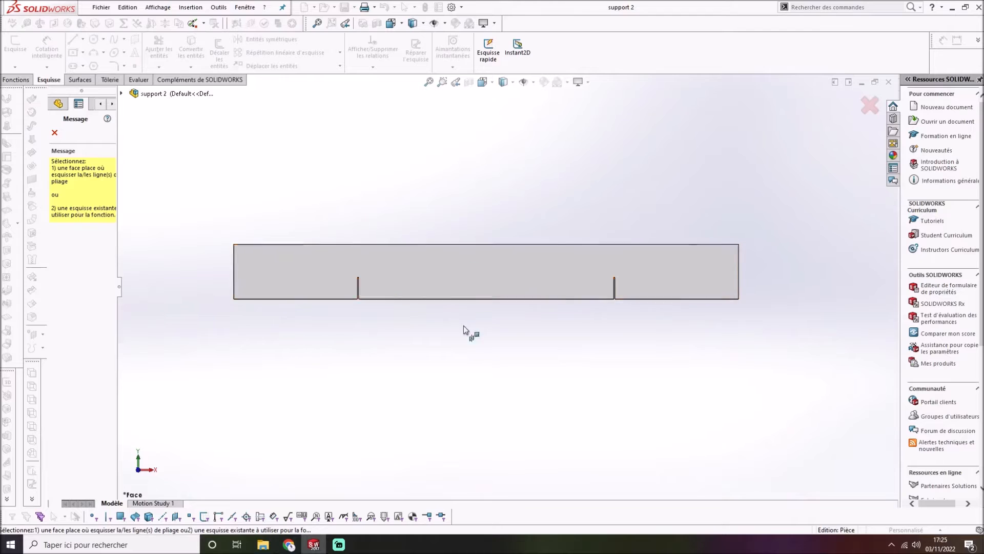
left_click(437, 272)
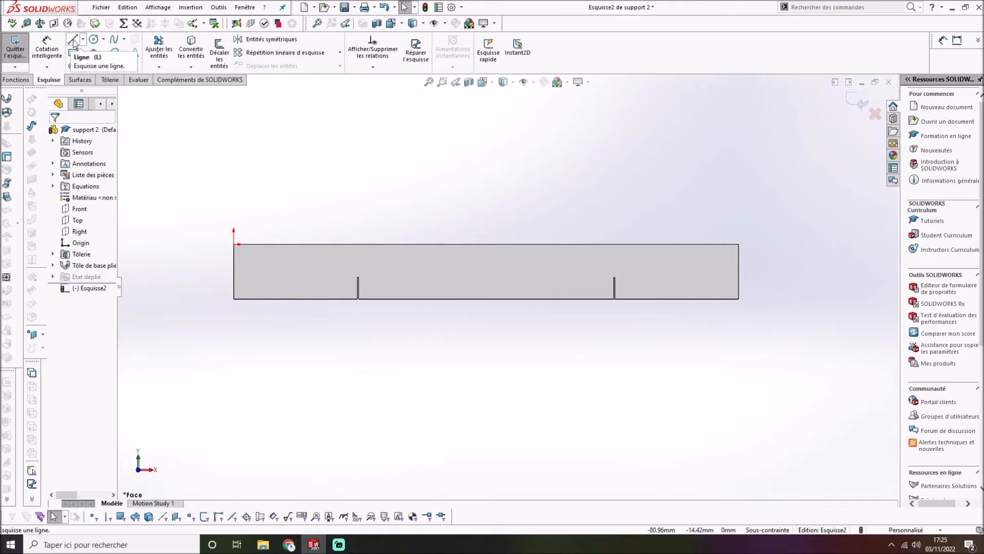
left_click(73, 41)
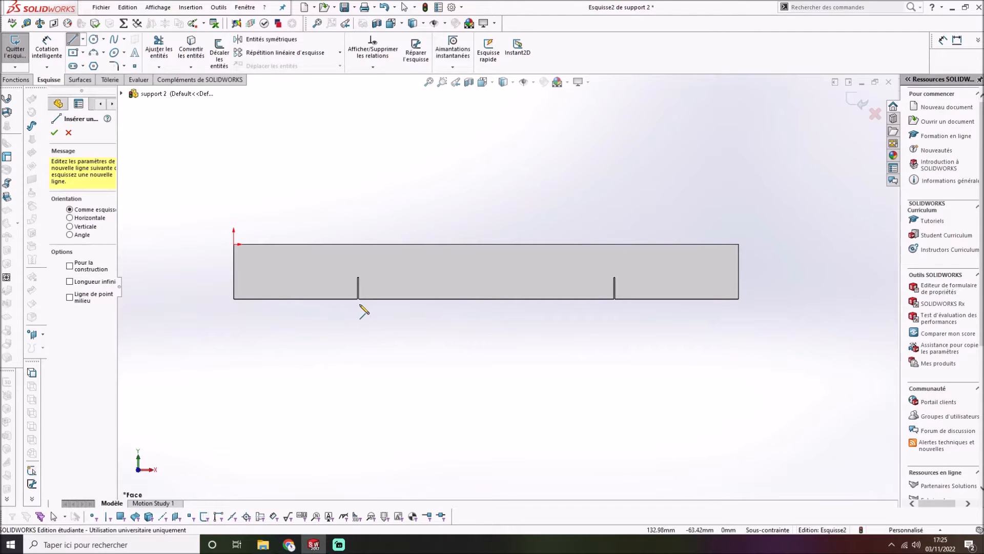
scroll(361, 328, "down", 5)
scroll(390, 262, "down", 3)
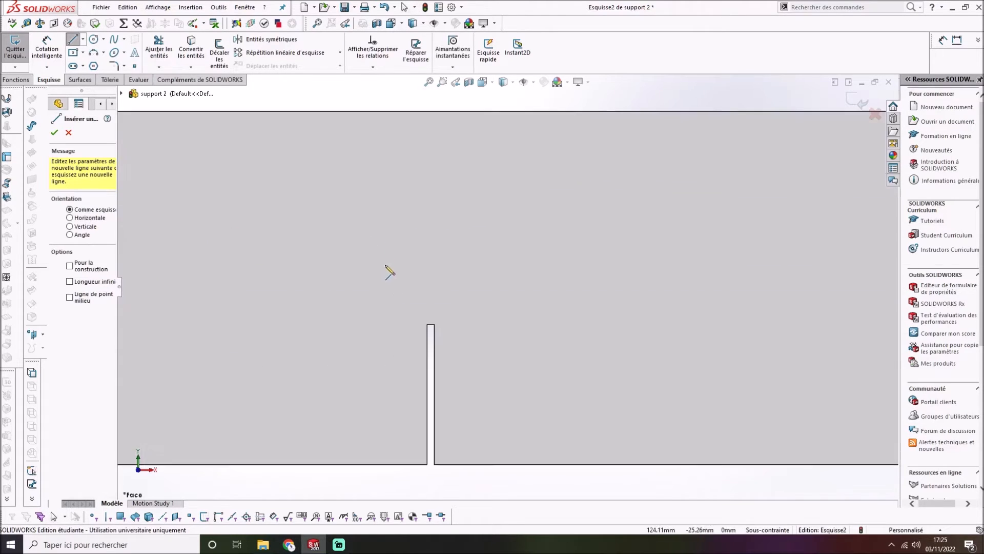
left_click(430, 324)
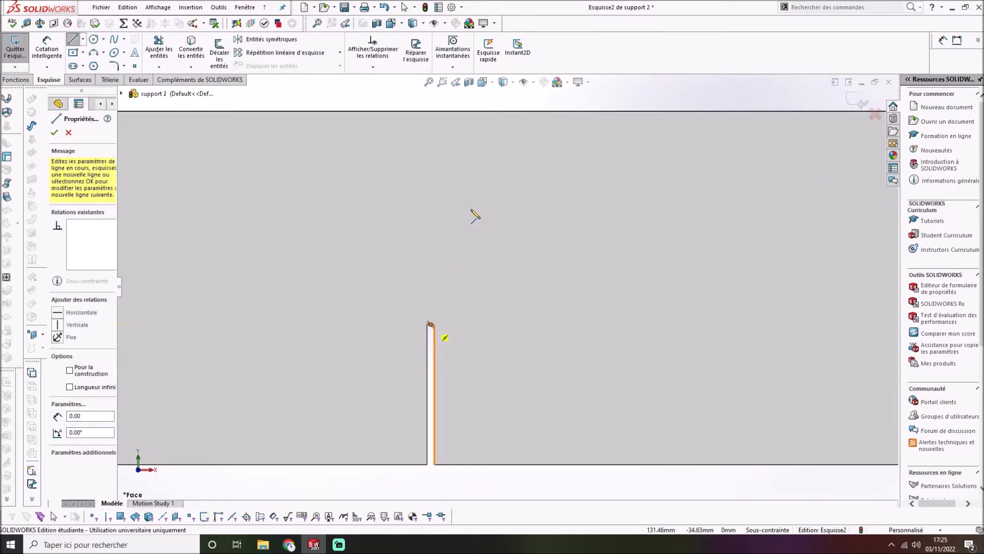
left_click(430, 111)
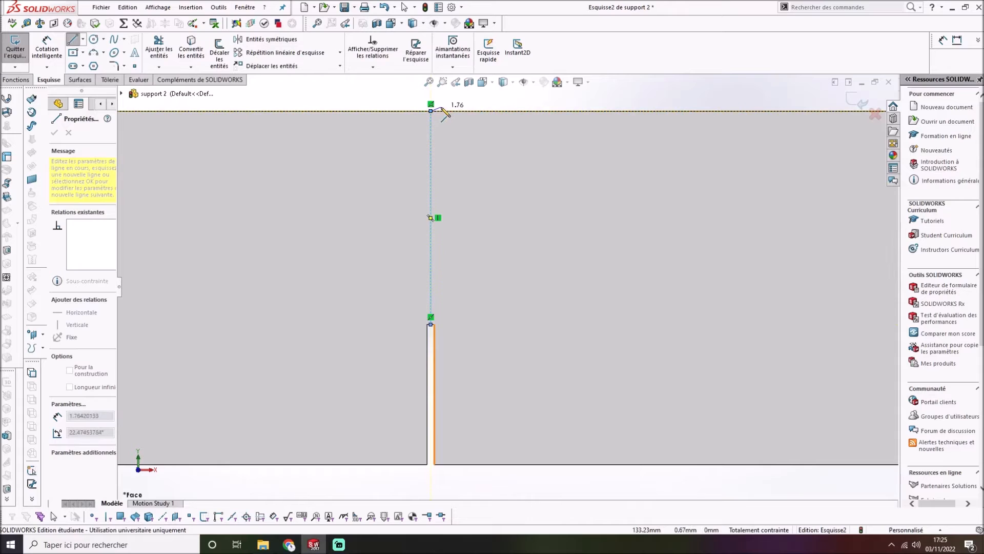
key("Escape")
scroll(524, 291, "up", 5)
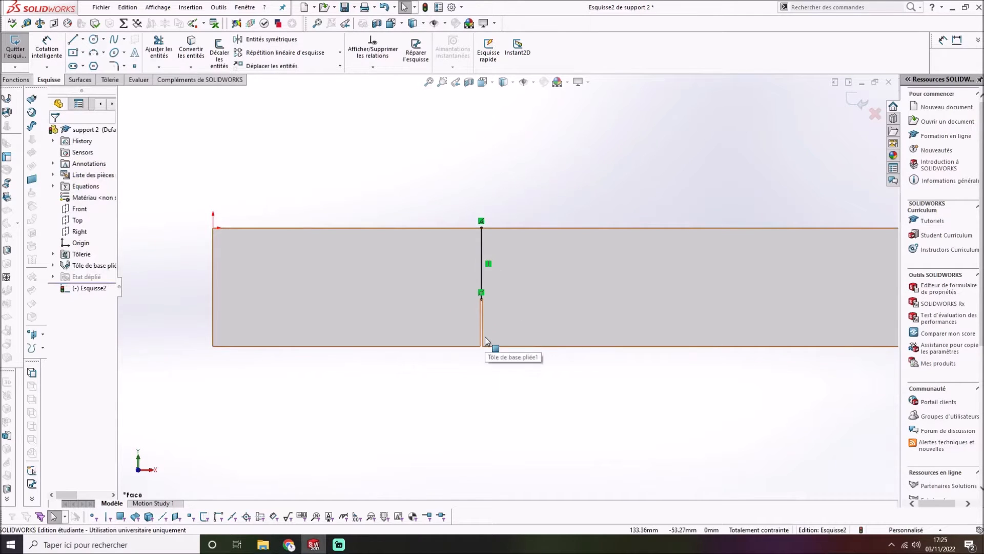
Create a 90° sketched bend along the left bend line, keeping the face portion to its right fixed and using the default radius
left_click(8, 198)
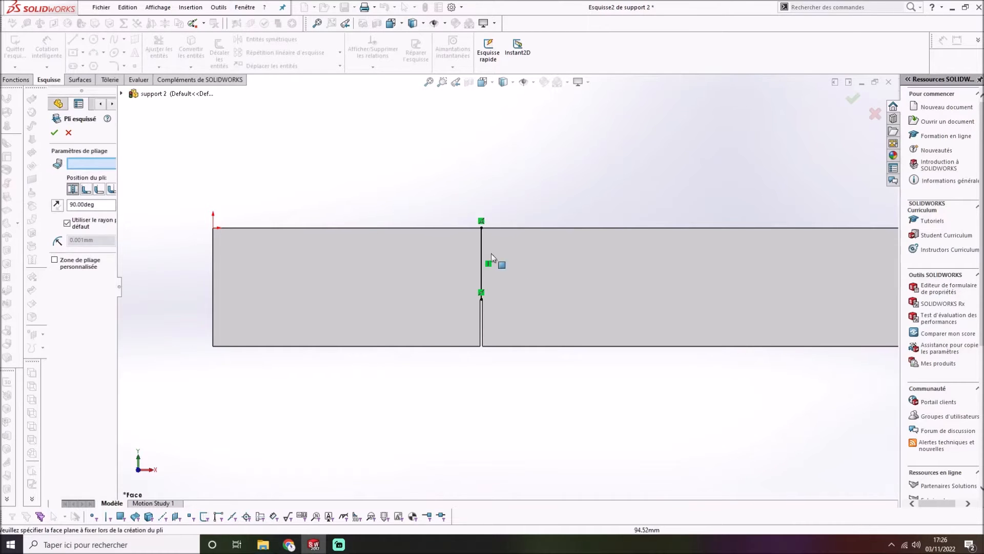
left_click(544, 277)
middle_click_drag(582, 300, 579, 374)
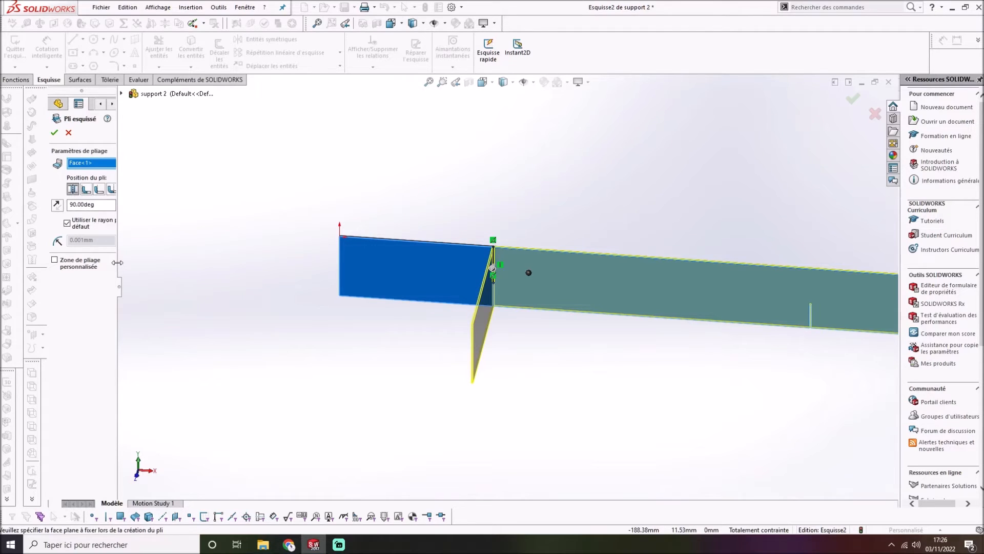
left_click_drag(118, 263, 155, 266)
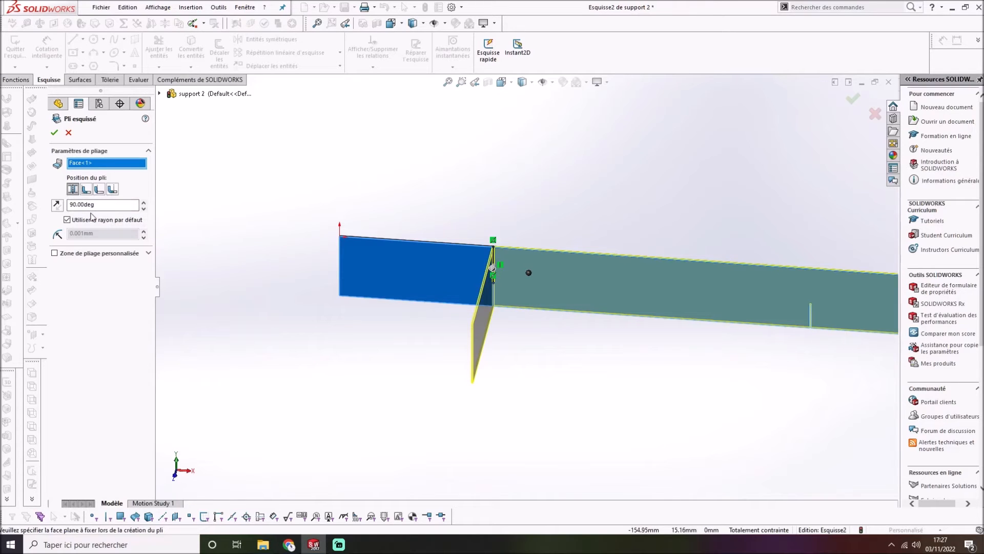
left_click(53, 133)
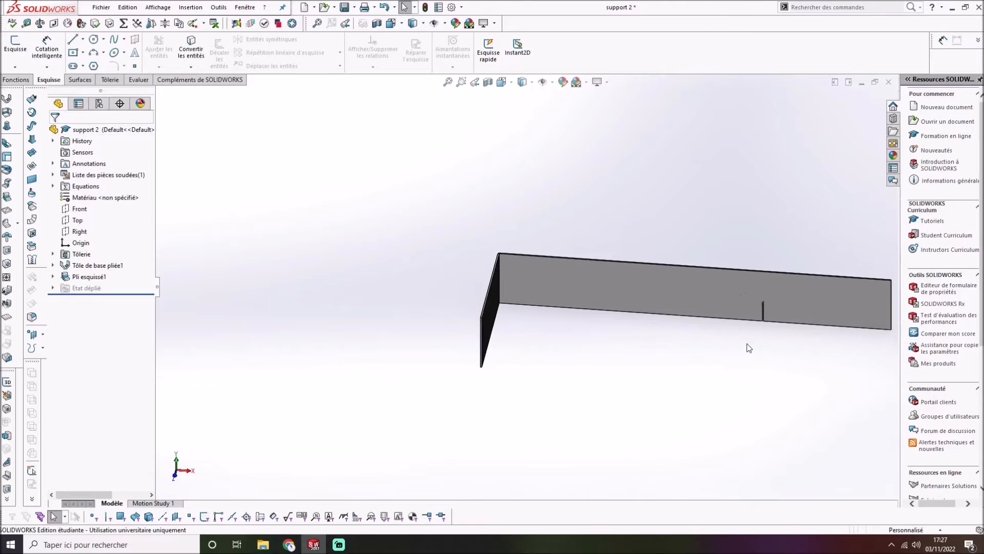
Start another sketched bend on the long face and draw a vertical bend line from the right slot's top midpoint to the upper edge
scroll(567, 270, "down", 5)
scroll(661, 287, "down", 3)
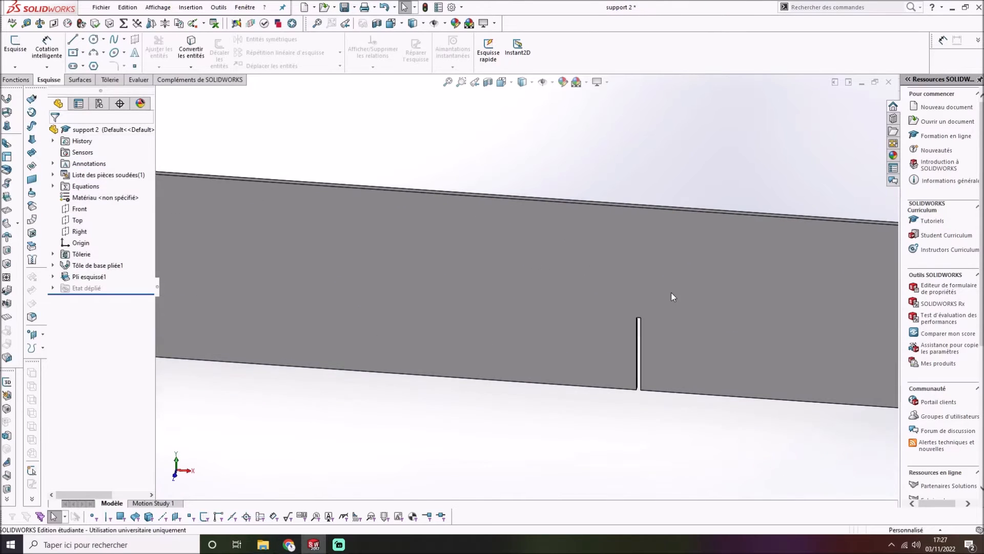
left_click(7, 197)
left_click(404, 305)
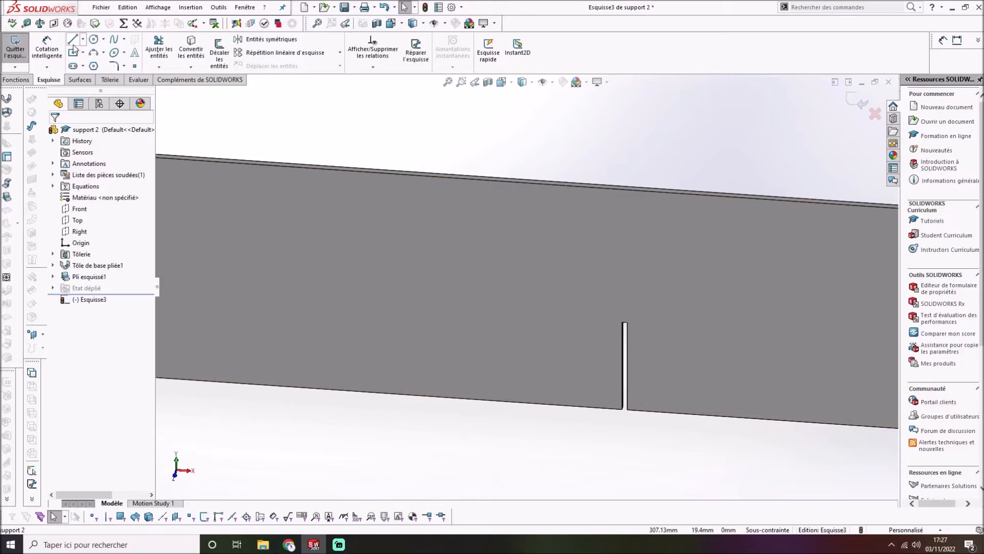
left_click(73, 41)
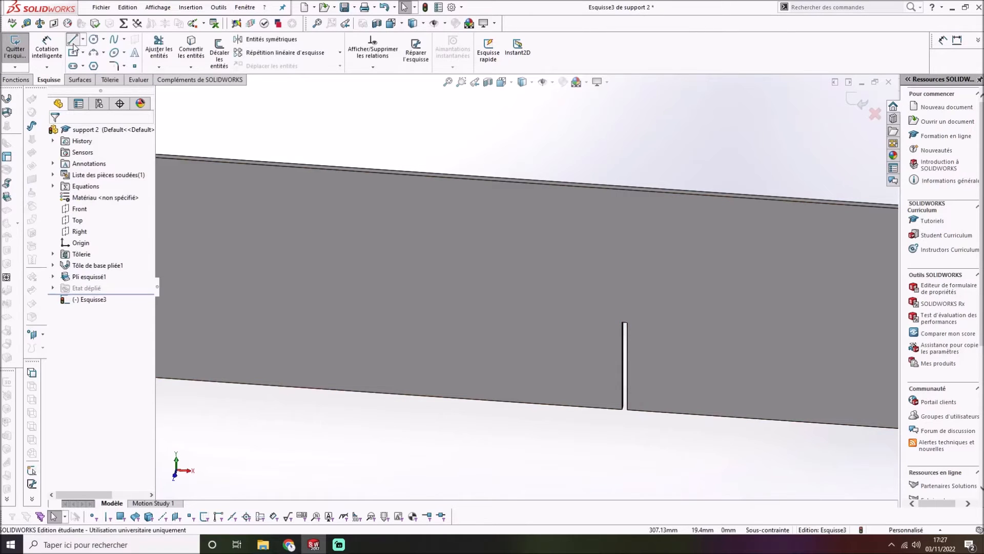
scroll(641, 361, "up", 2)
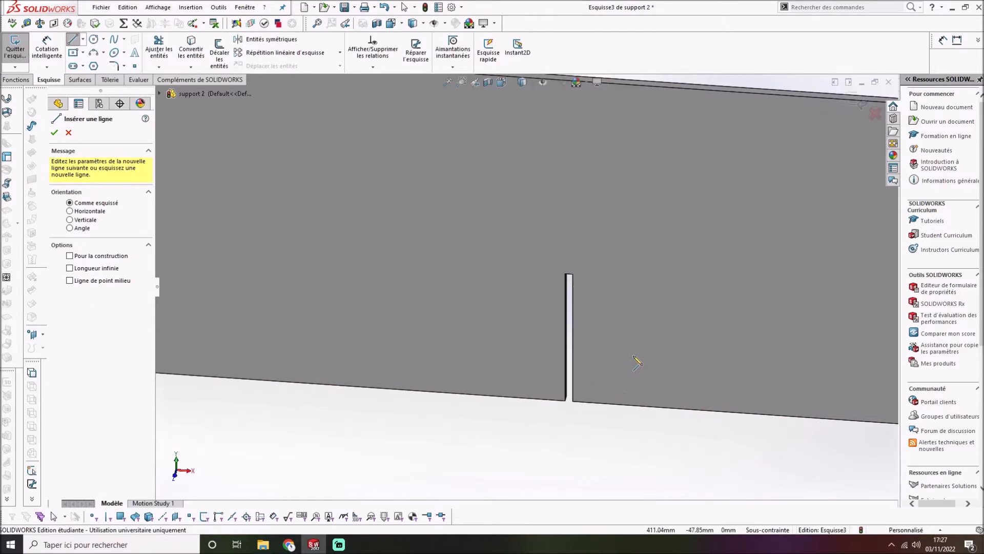
left_click(568, 275)
scroll(574, 153, "down", 2)
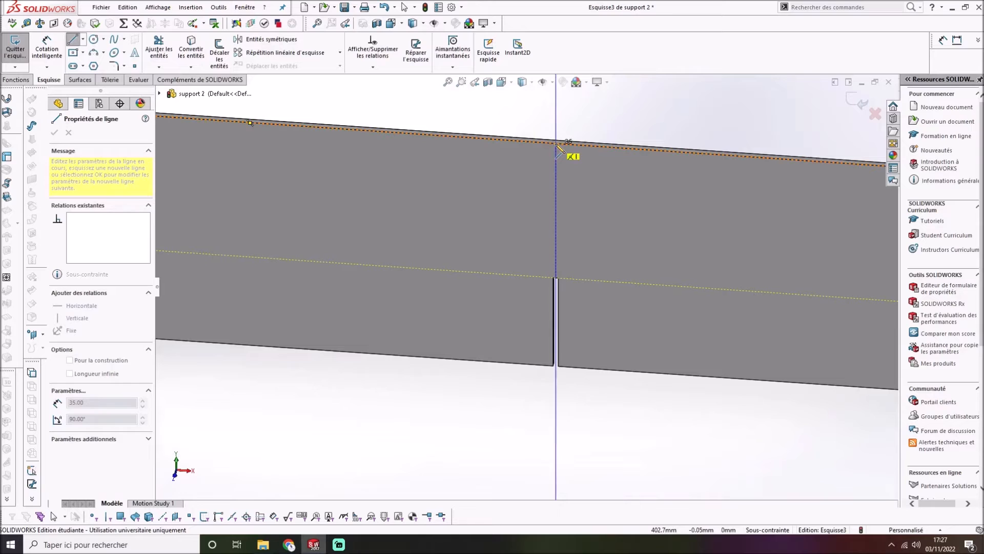
left_click(556, 142)
key("Escape")
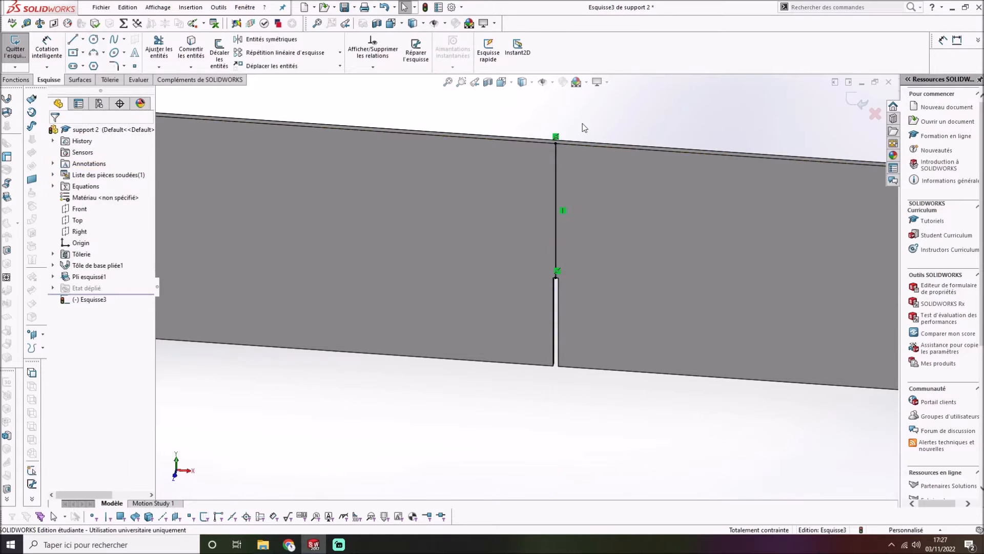
Create a 90° sketched bend along the right bend line, fixing the middle section, with the bend centerline position and default radius
left_click(7, 197)
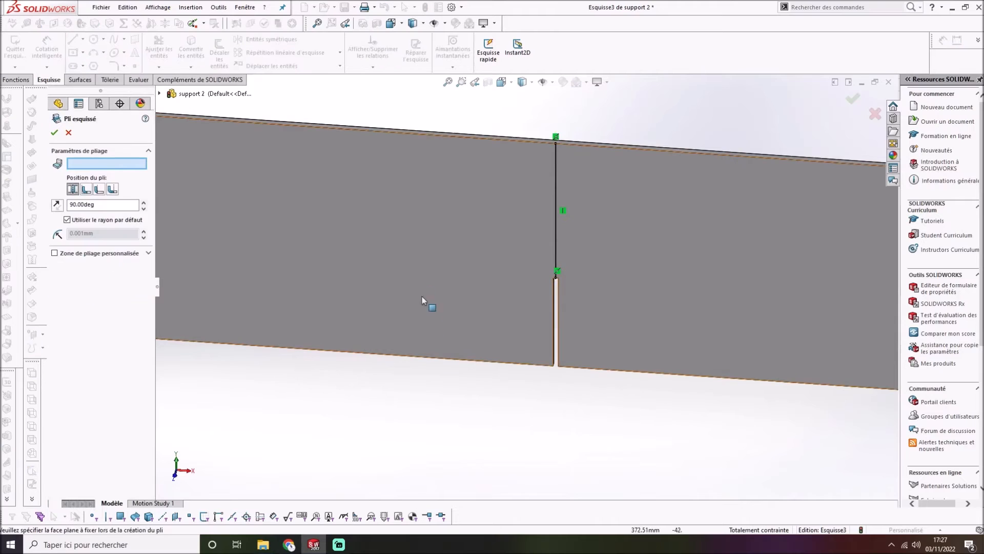
left_click(479, 269)
scroll(484, 270, "up", 5)
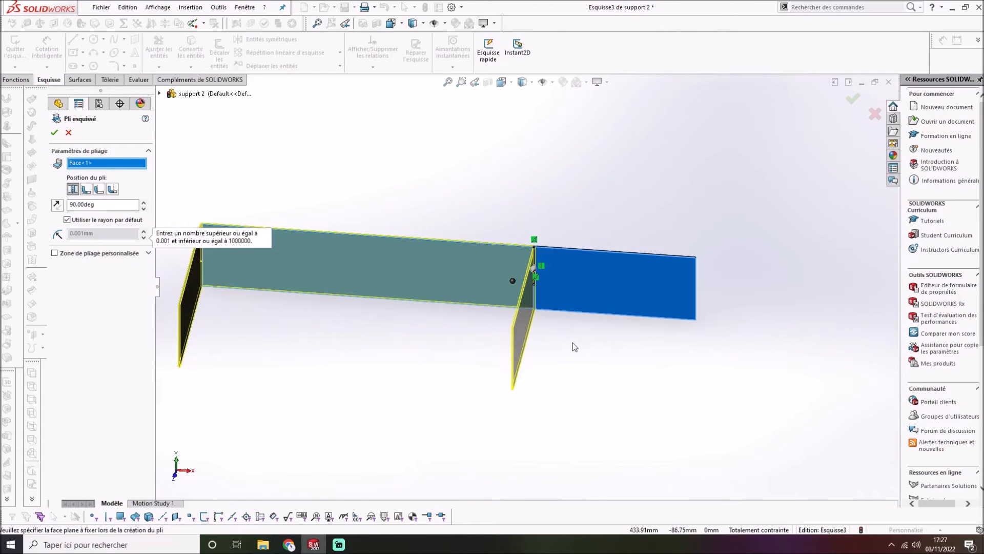
middle_click_drag(573, 343, 592, 343)
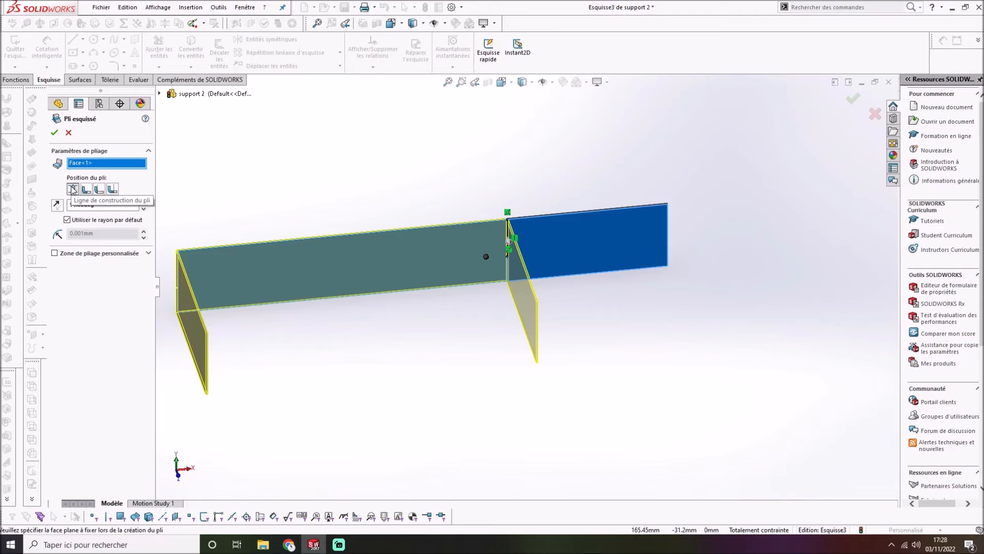
left_click(72, 189)
left_click(55, 133)
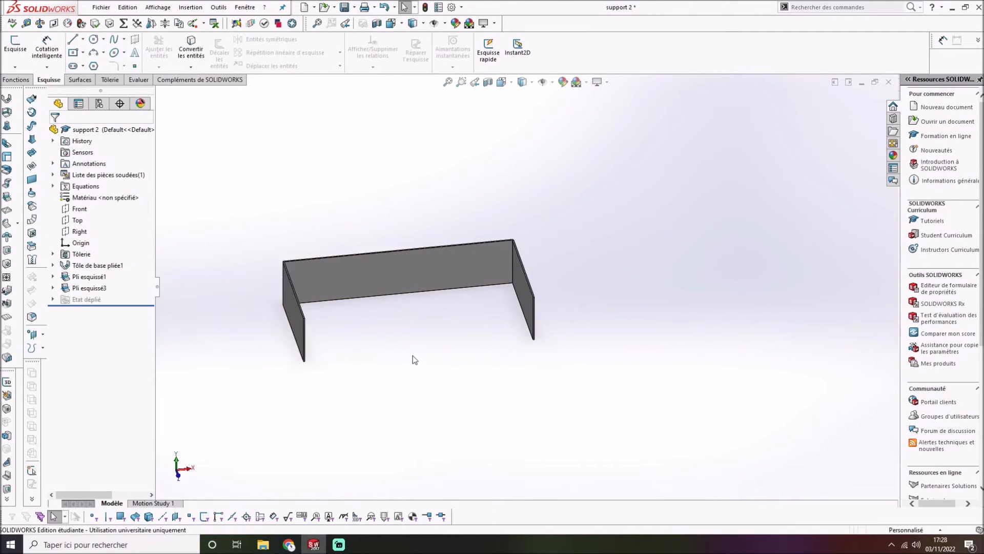
Start a sketched bend on the left side wall's outer face and draw a horizontal bend line from the slot's top corner to the free edge
middle_click_drag(410, 340, 527, 272)
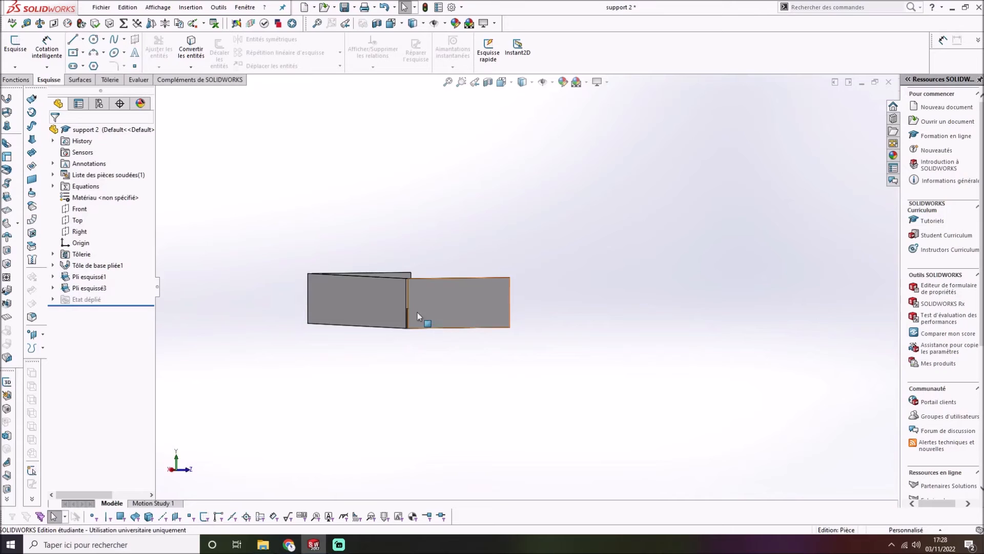
middle_click_drag(458, 322, 420, 336)
mouse_move(369, 316)
middle_mouse_down()
mouse_move(503, 325)
mouse_move(482, 332)
mouse_move(378, 305)
middle_mouse_up()
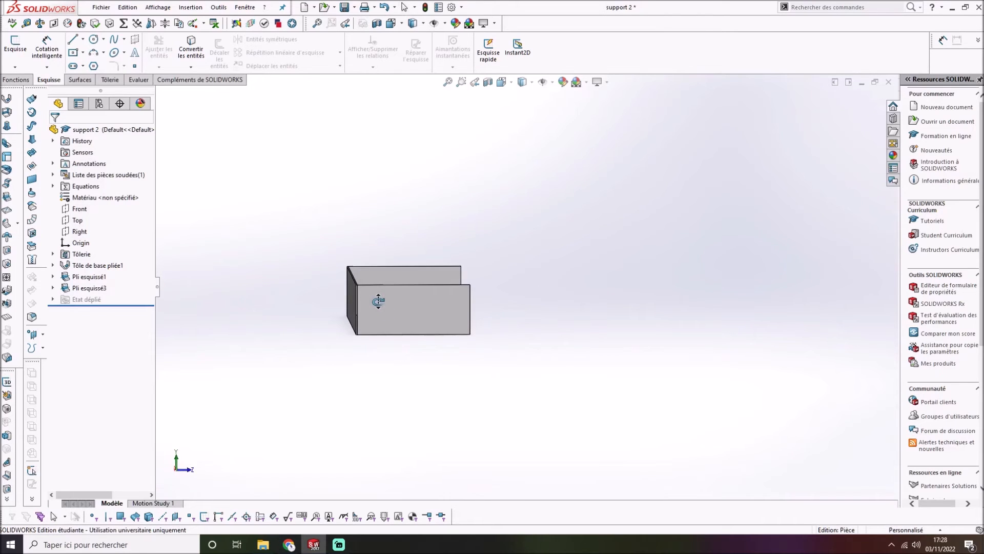
scroll(430, 319, "down", 3)
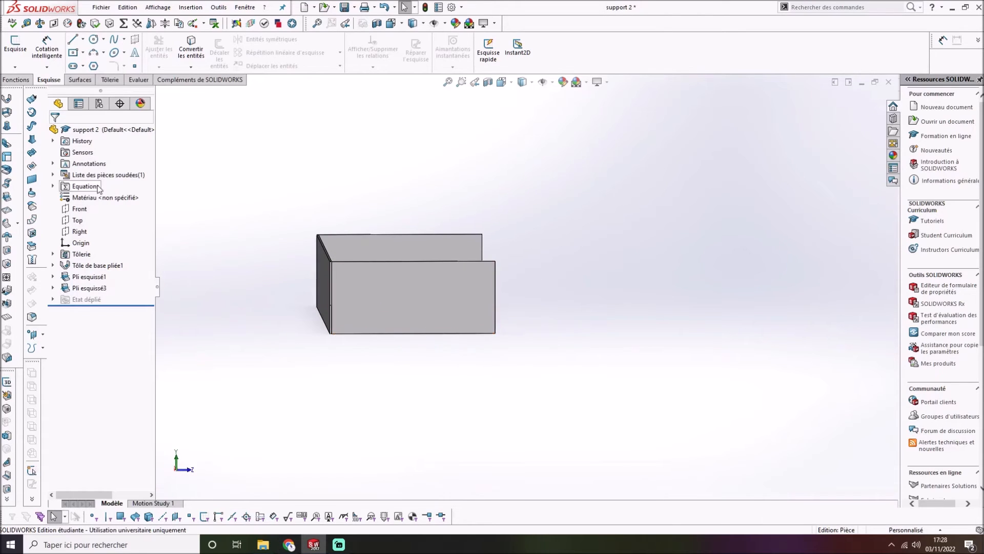
left_click(7, 199)
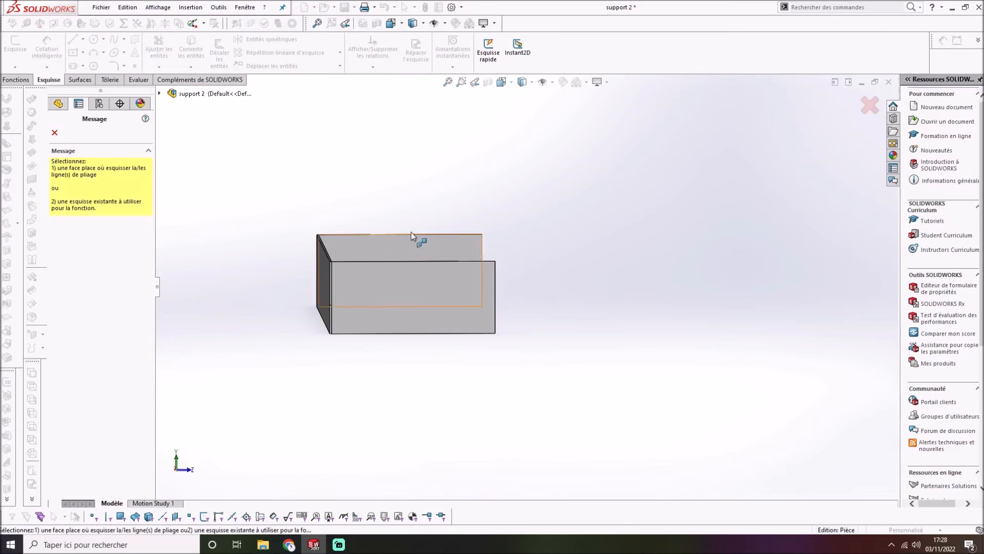
left_click(410, 278)
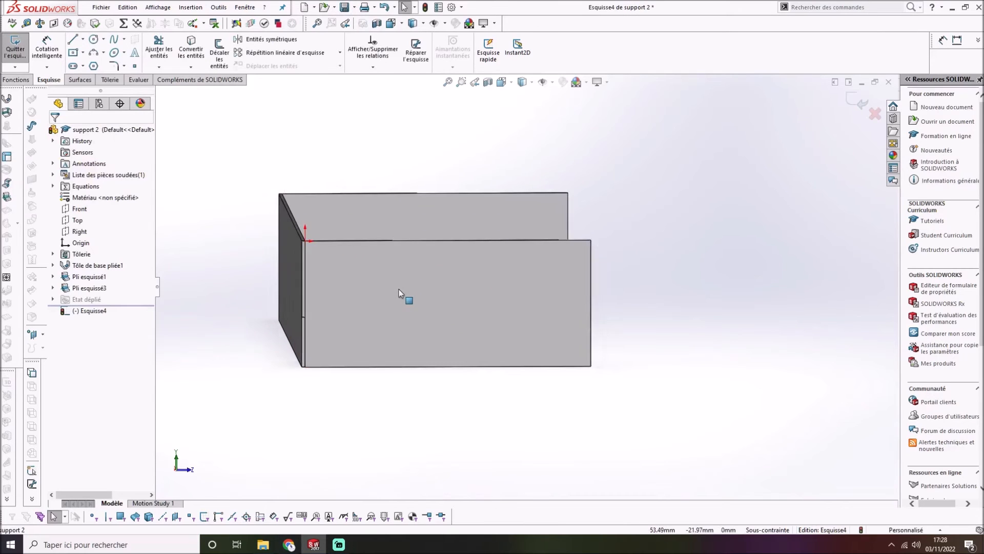
middle_click_drag(417, 328, 415, 318)
scroll(416, 321, "up", 1)
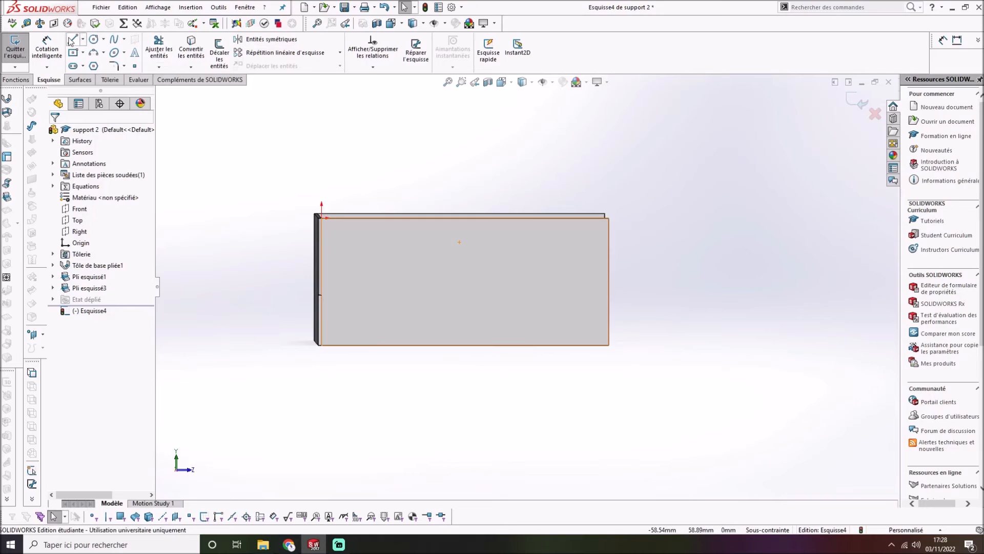
left_click(72, 40)
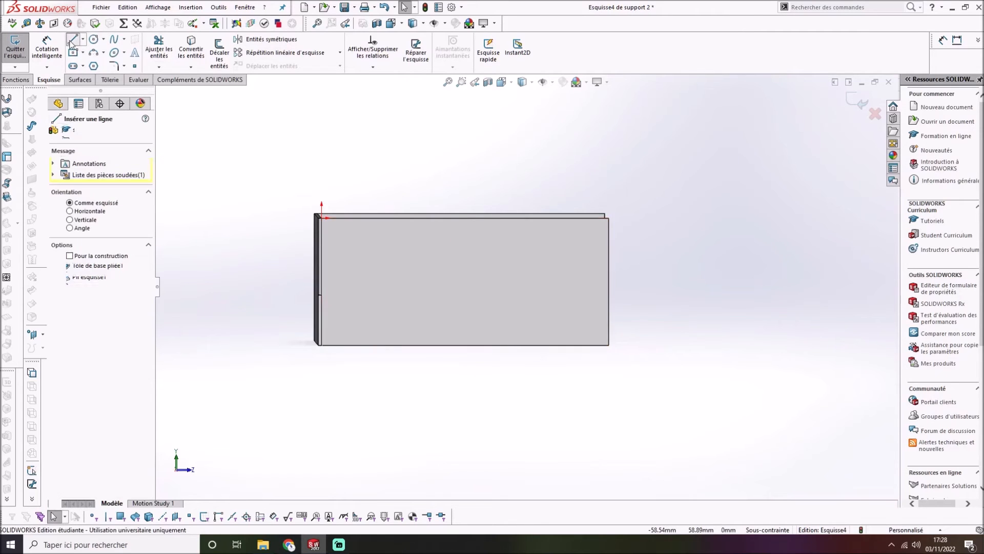
left_click(320, 295)
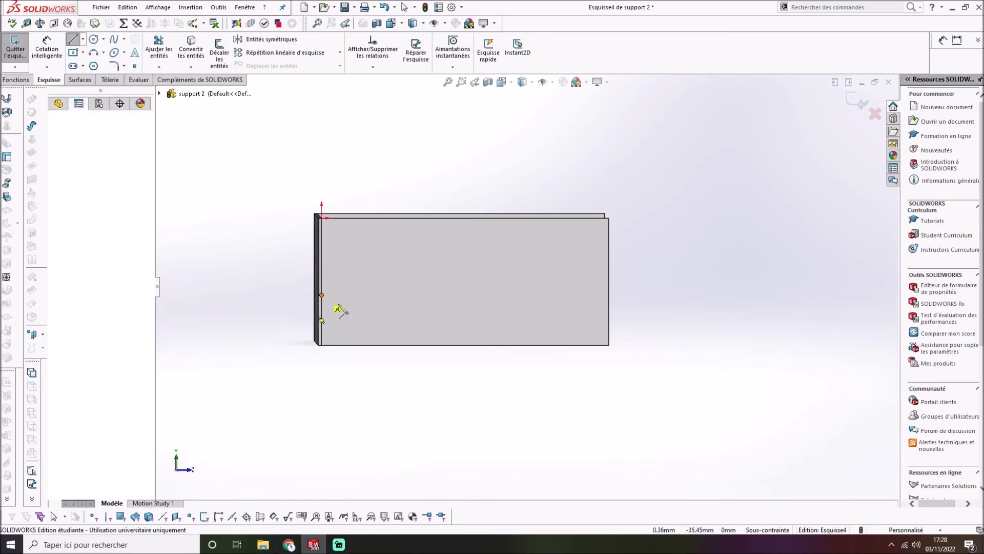
left_click(608, 295)
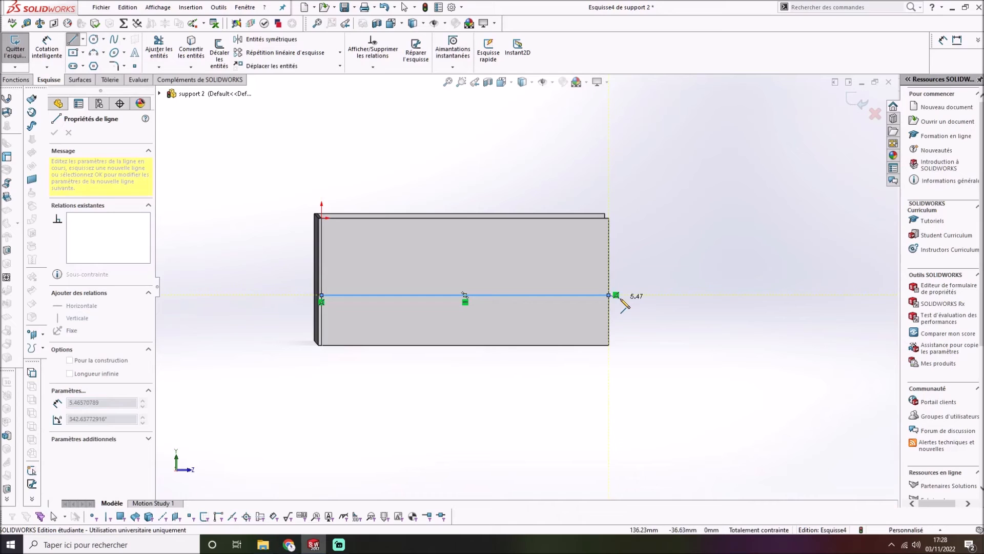
key("Escape")
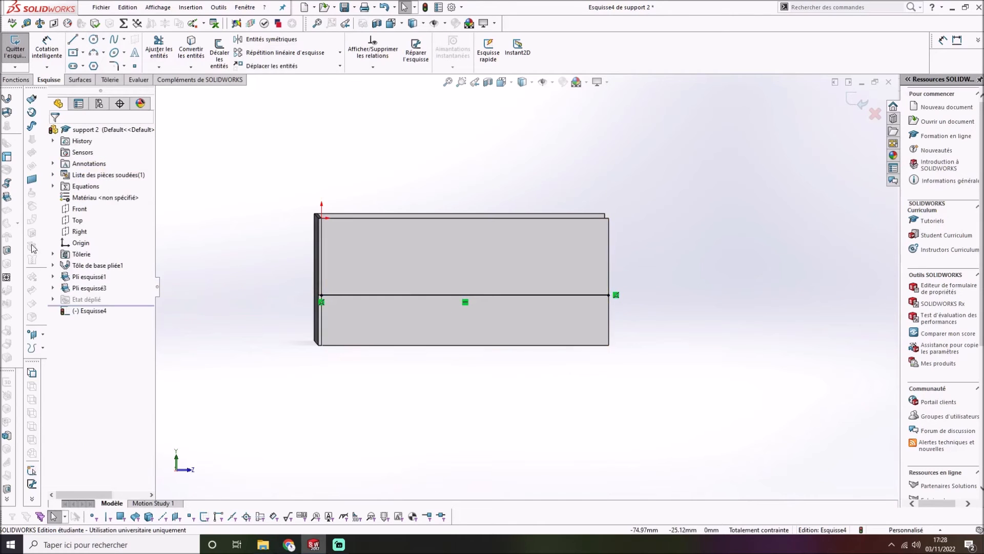
Create a 90° sketched bend along the left wall's line, fixing the portion above it, with the bend outside position and default radius
left_click(7, 196)
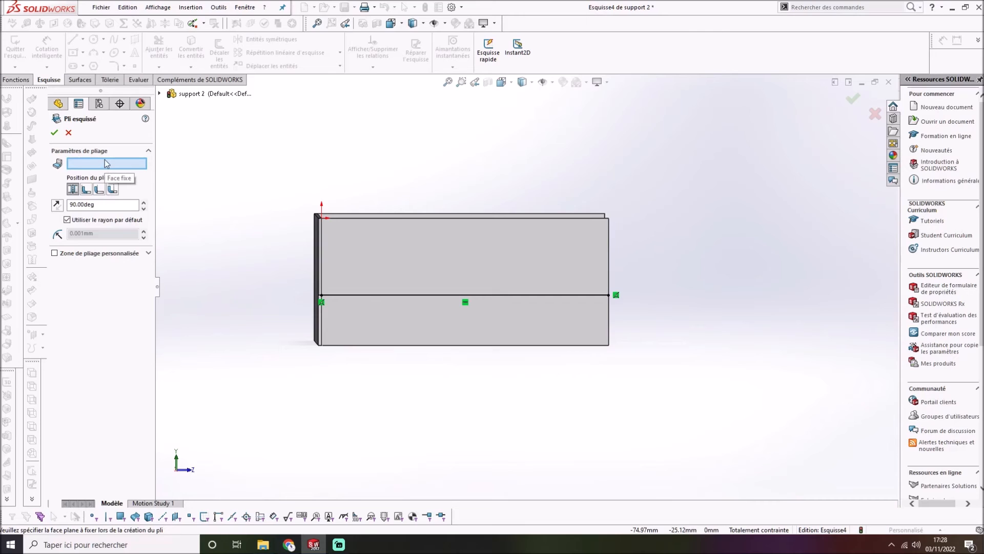
left_click(410, 256)
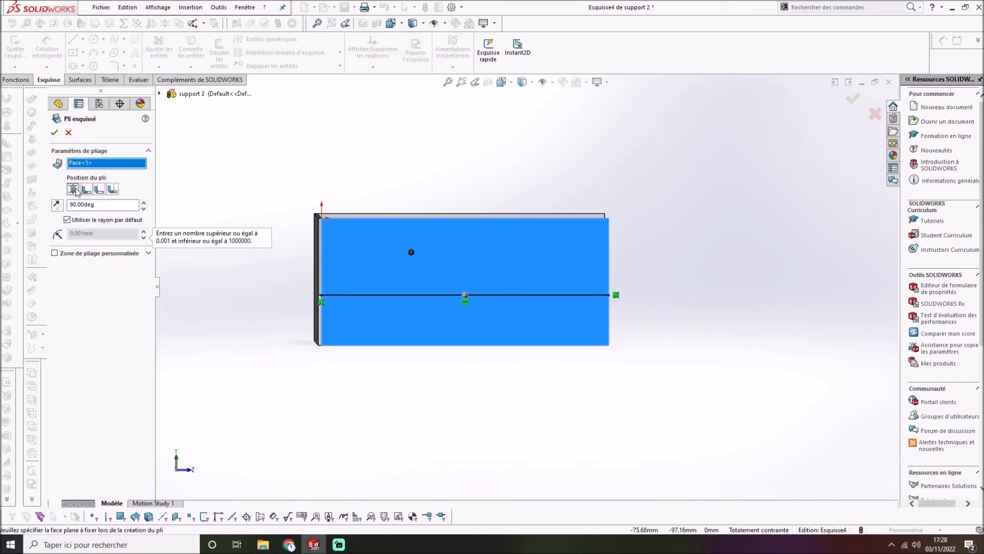
left_click(112, 189)
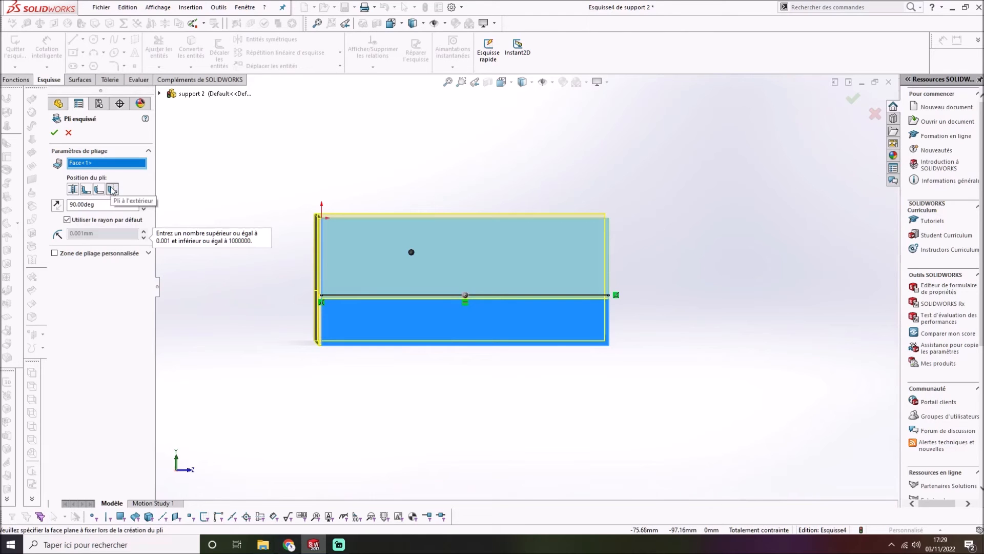
middle_click_drag(421, 325, 615, 340)
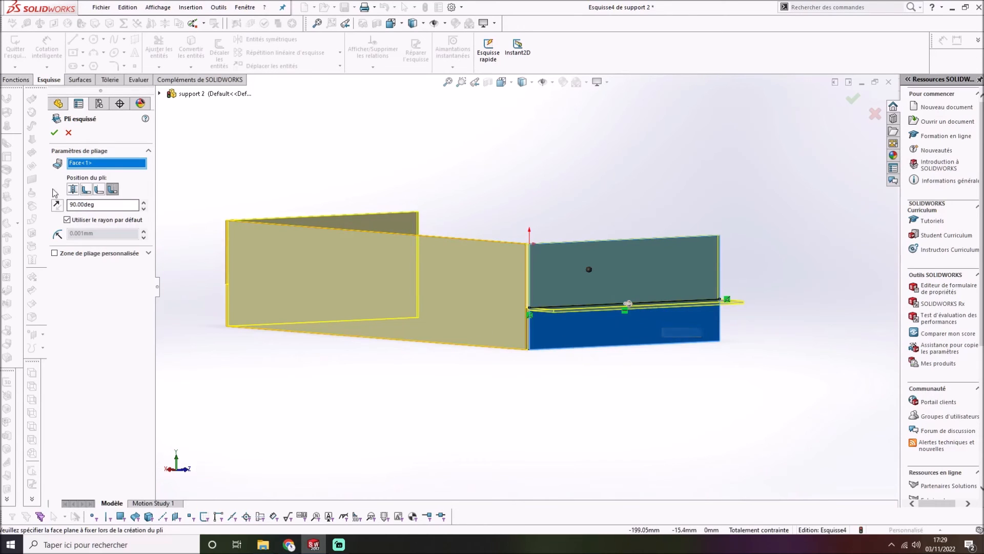
left_click(55, 132)
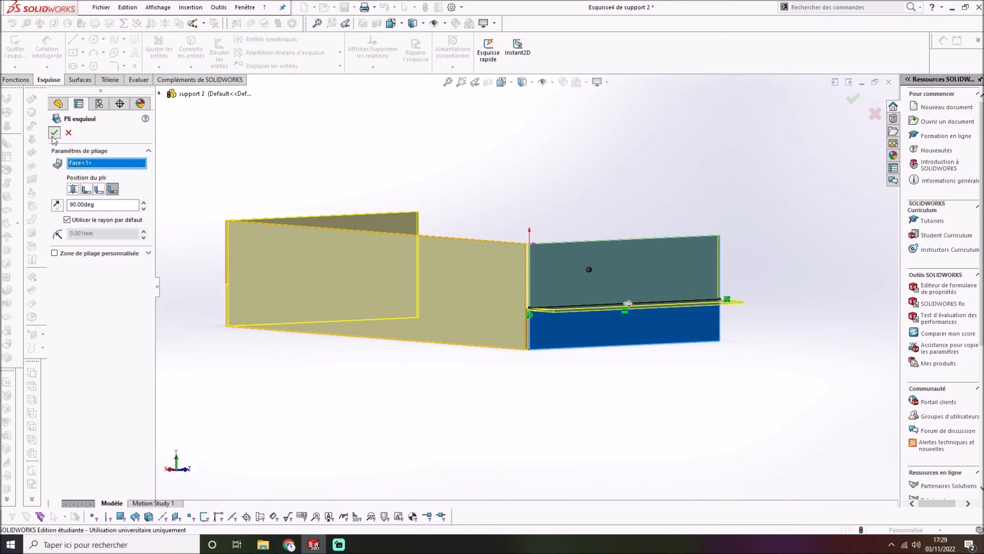
Start a sketched bend on the long wall's outer face and draw a horizontal bend line between the two slot tops across its full length
middle_click_drag(482, 487, 544, 475)
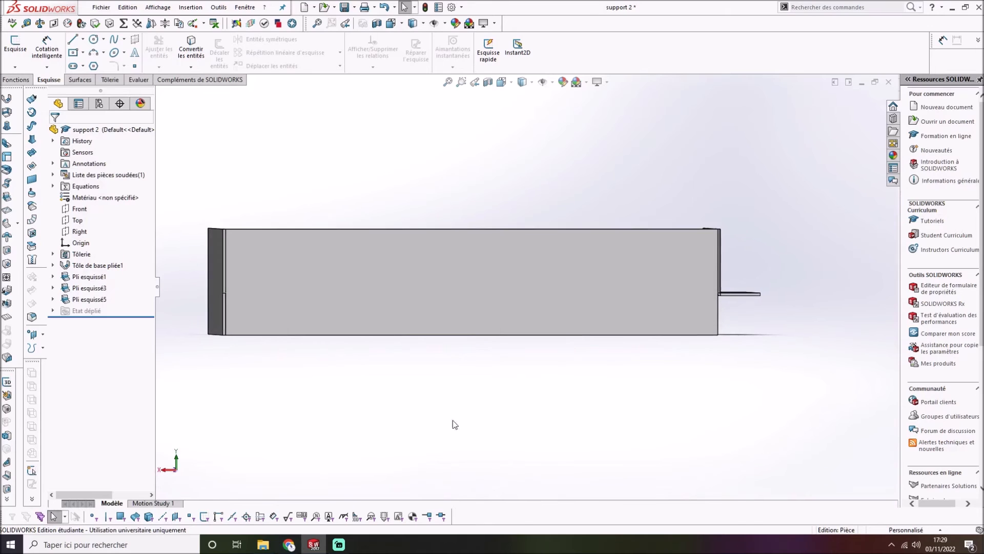
left_click(8, 200)
left_click(457, 270)
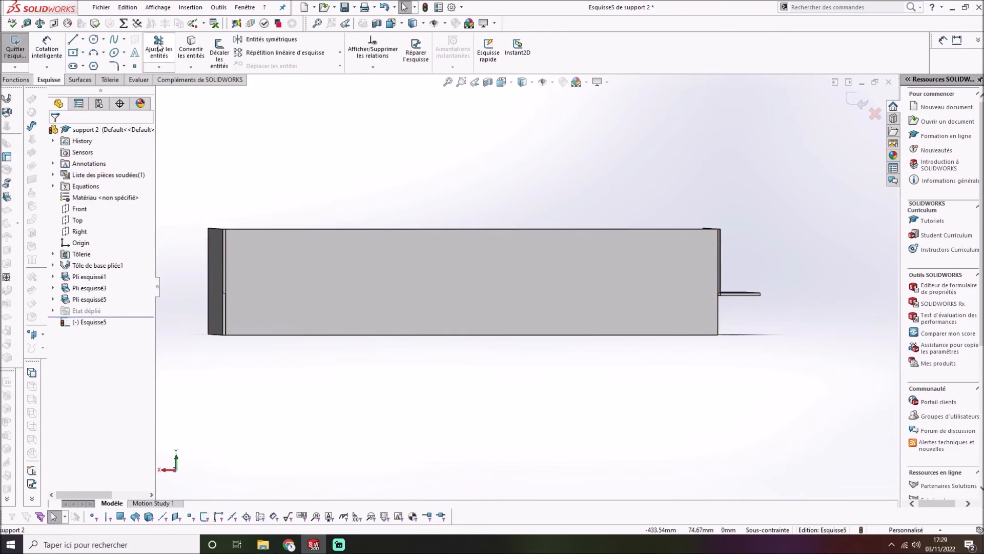
left_click(72, 41)
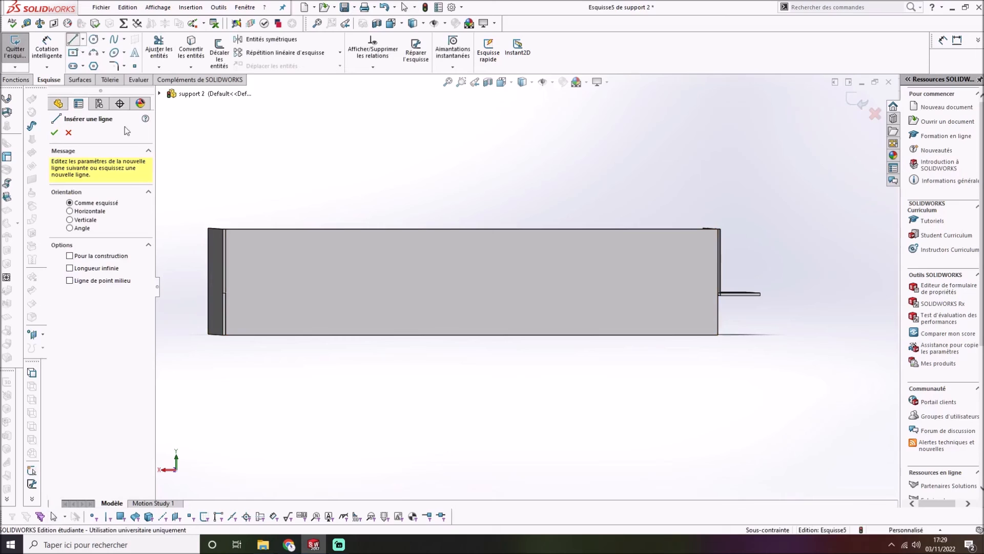
left_click(226, 293)
scroll(707, 292, "down", 1)
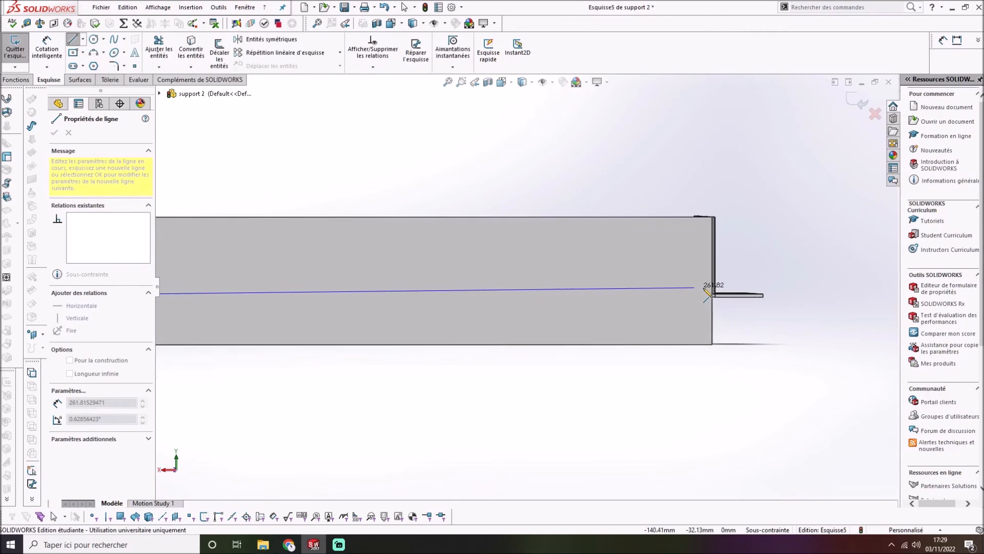
scroll(707, 292, "down", 2)
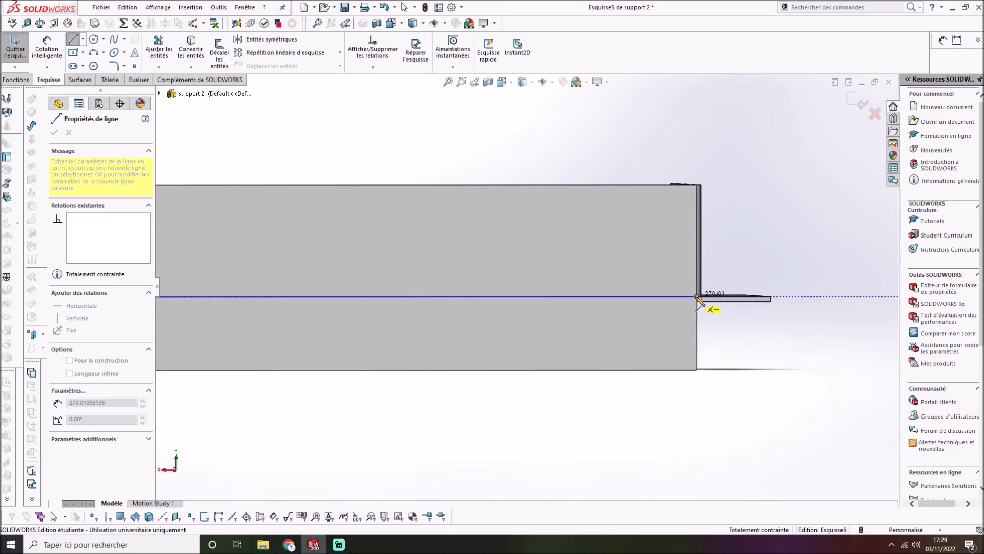
left_click(696, 296)
key("Escape")
key("Escape")
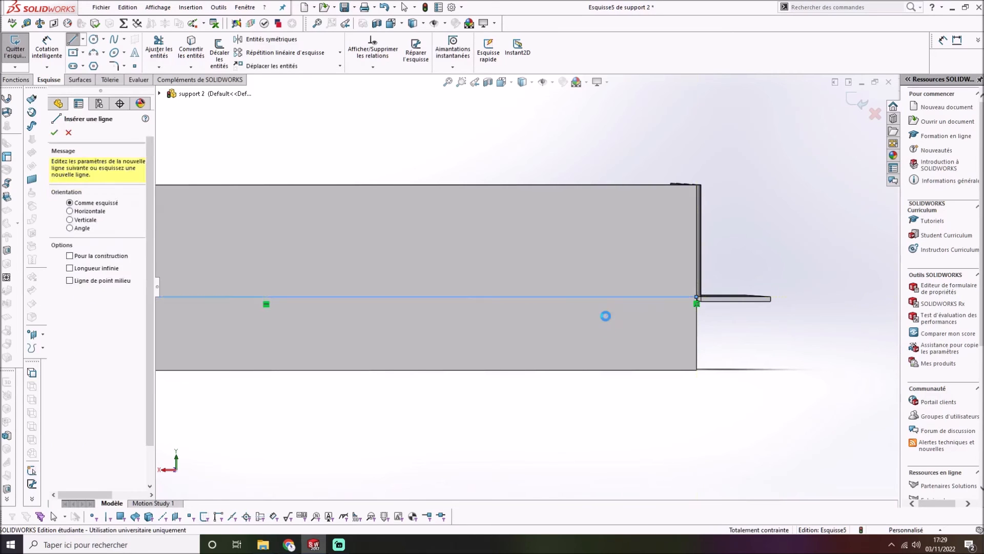
Create a 90° outward bend along the long wall's line, fixing the upper portion, with the bend outside position and default radius
left_click(12, 198)
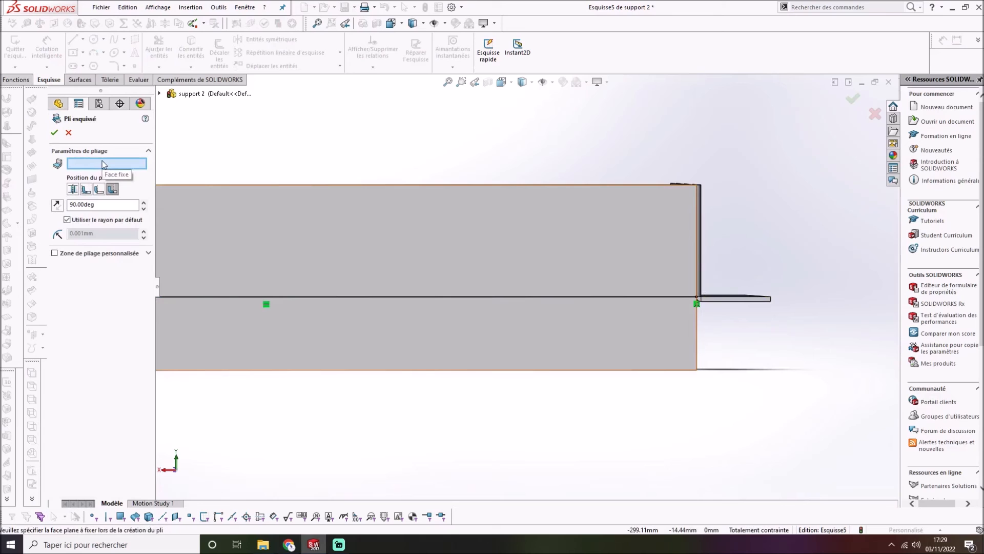
left_click(362, 264)
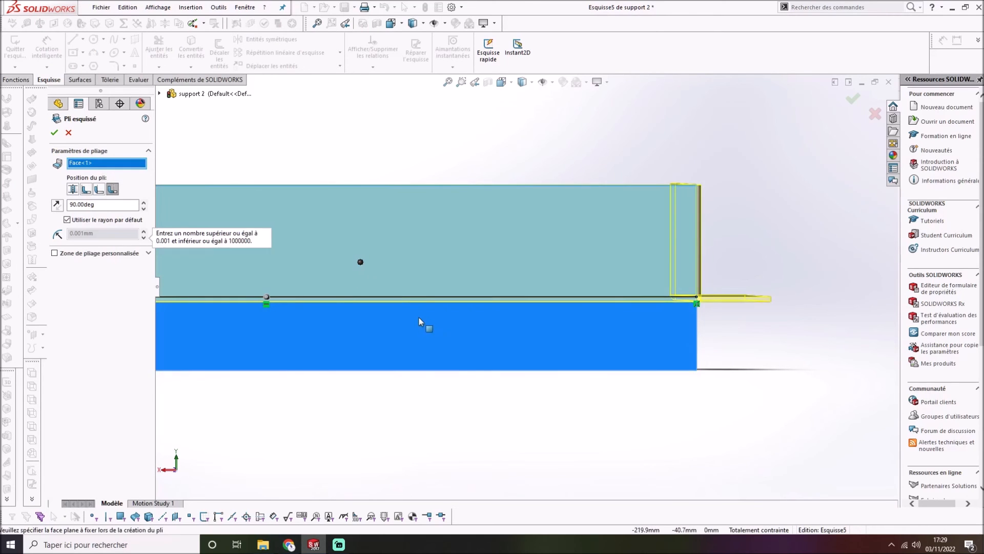
middle_click_drag(419, 321, 489, 355)
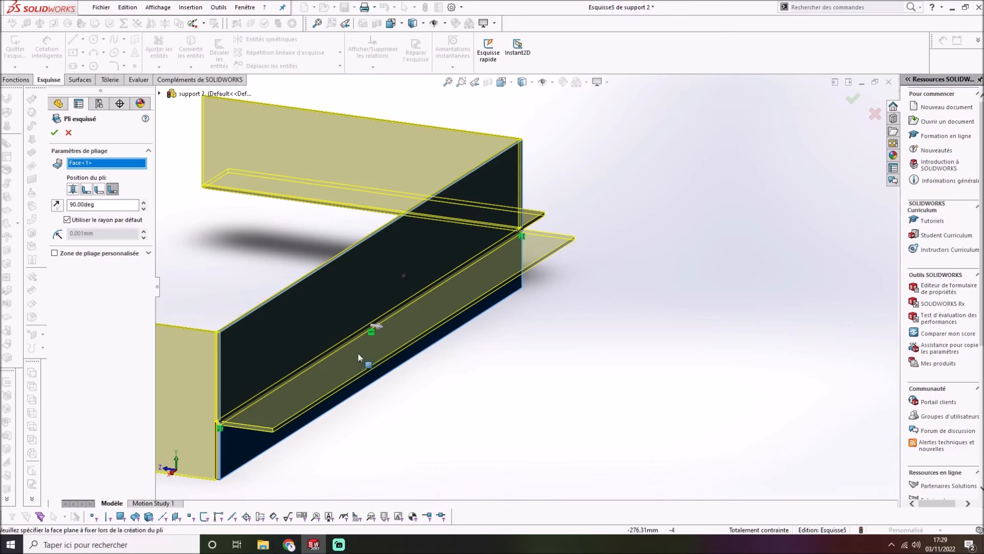
left_click(55, 133)
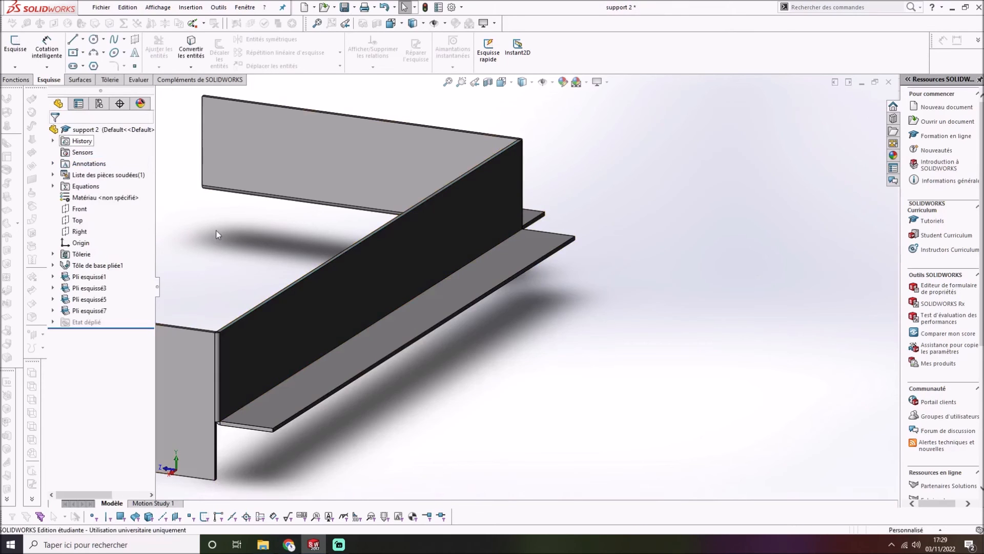
Start a sketched bend on the remaining side wall's outer face and draw a horizontal bend line from the slot's top corner to the free edge
scroll(419, 338, "up", 3)
middle_click_drag(405, 347, 433, 343)
middle_click_drag(394, 371, 394, 345)
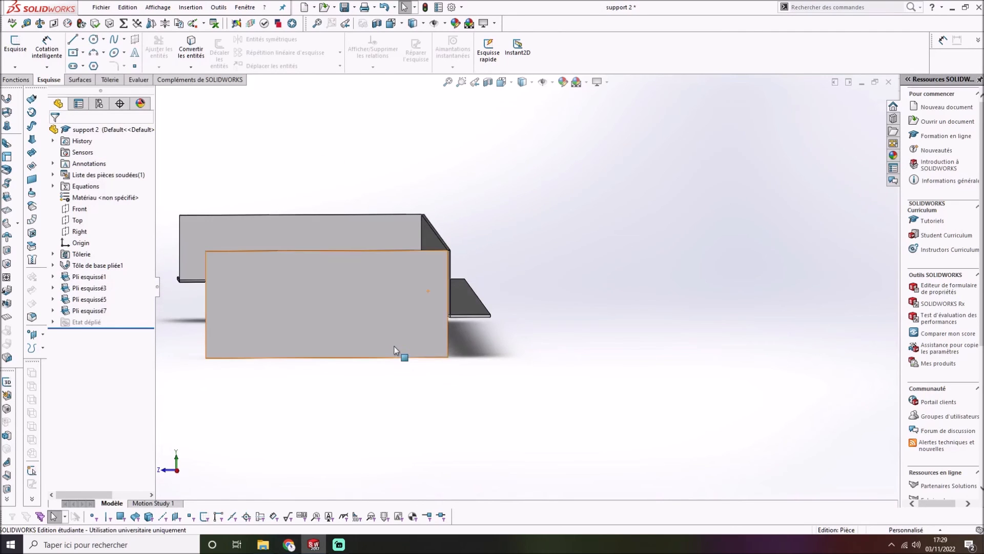
scroll(354, 305, "down", 1)
scroll(353, 305, "down", 1)
scroll(354, 306, "up", 1)
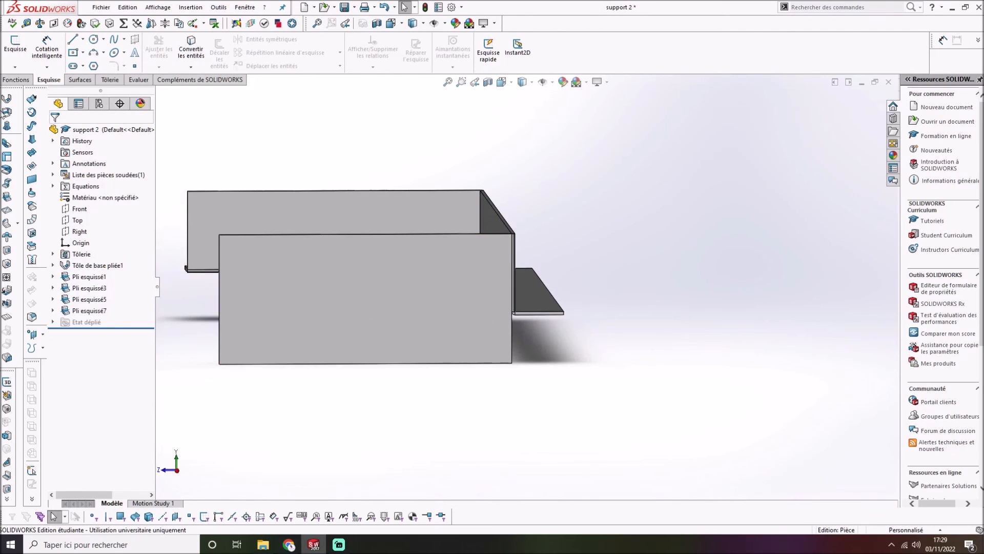
left_click(7, 195)
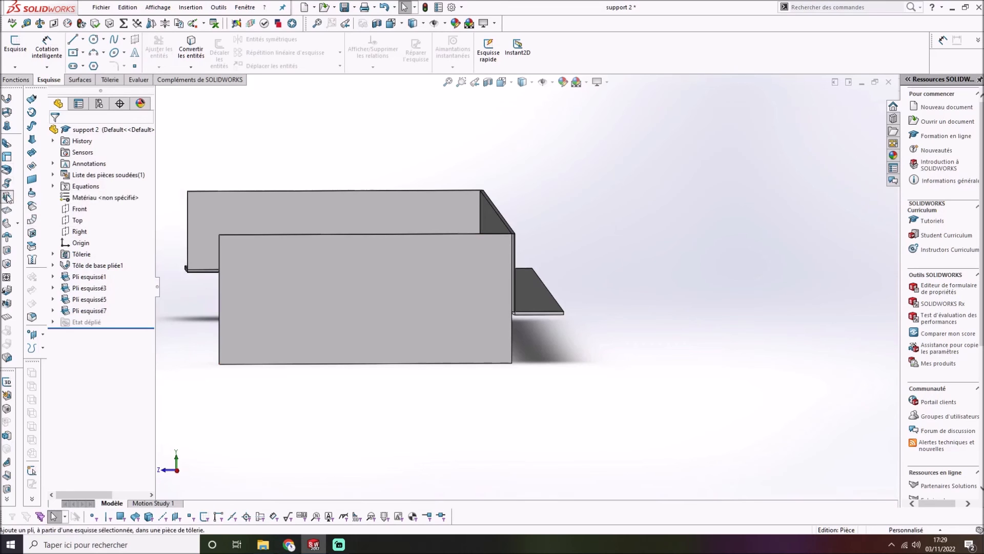
left_click(328, 275)
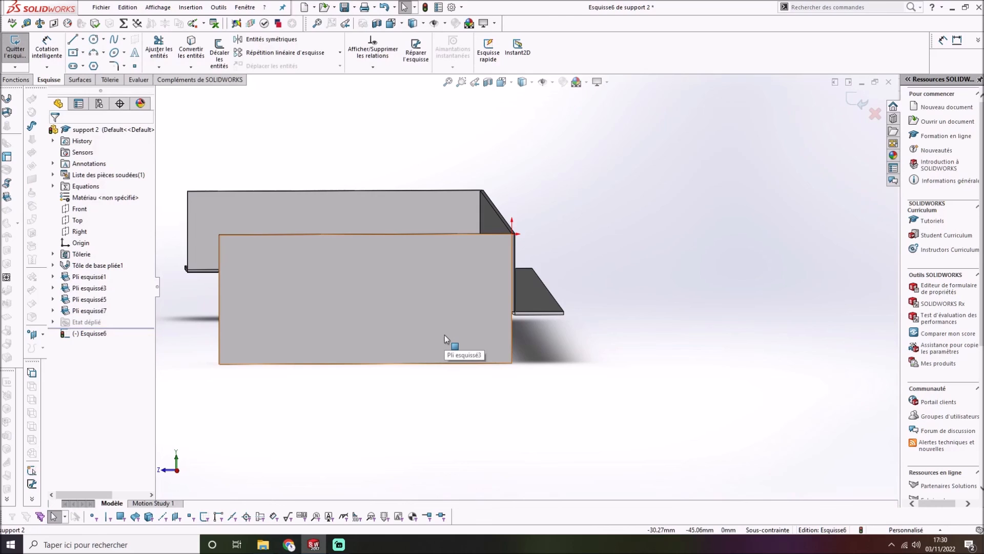
left_click(73, 40)
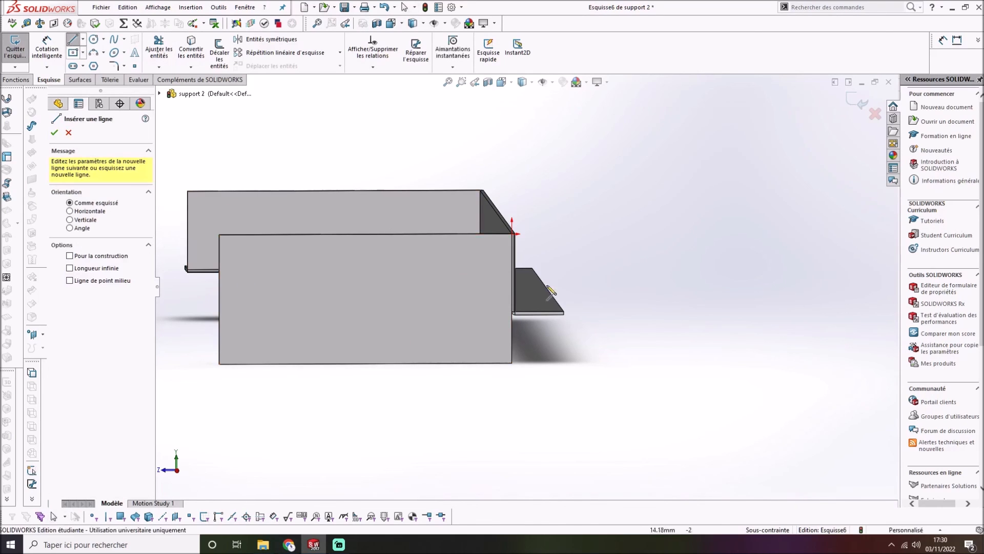
scroll(502, 312, "down", 2)
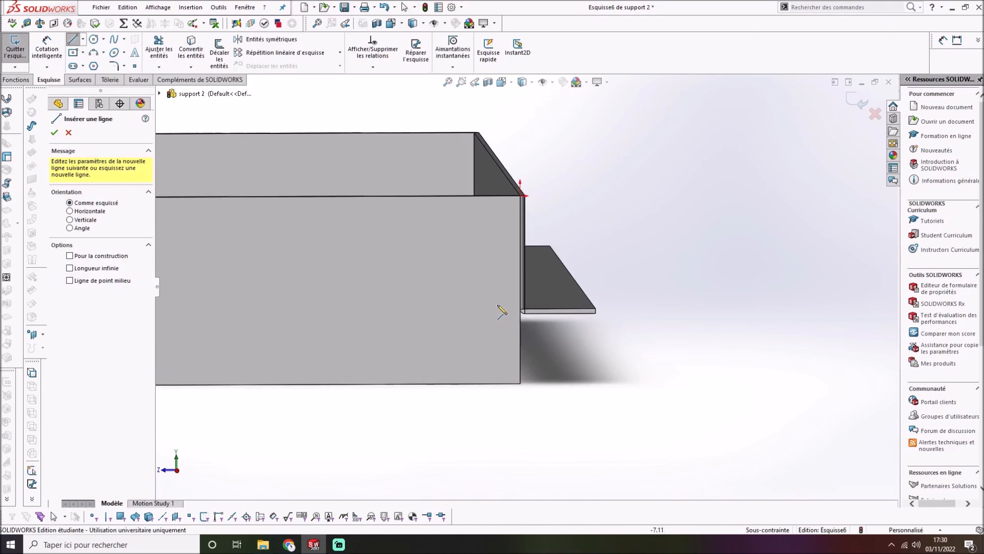
left_click(523, 310)
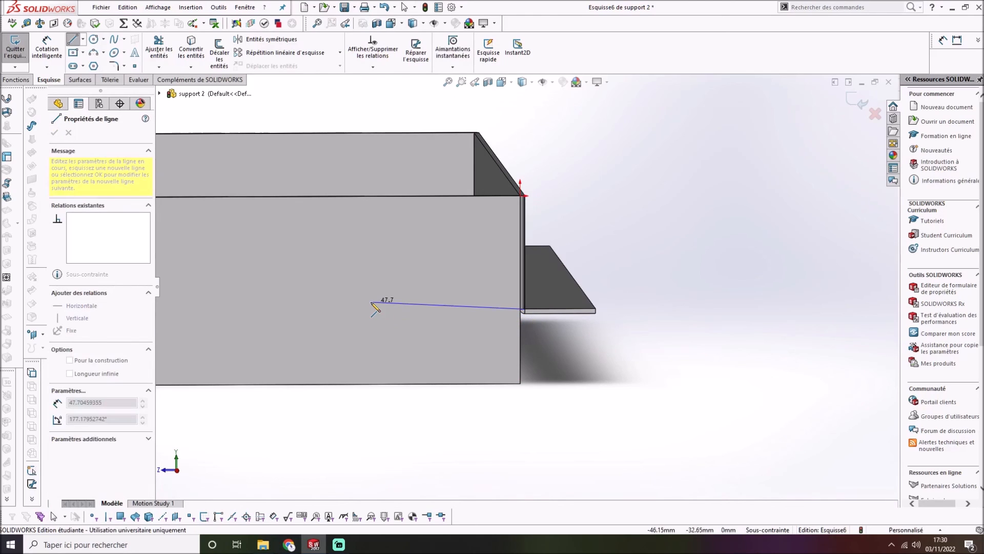
scroll(378, 308, "up", 2)
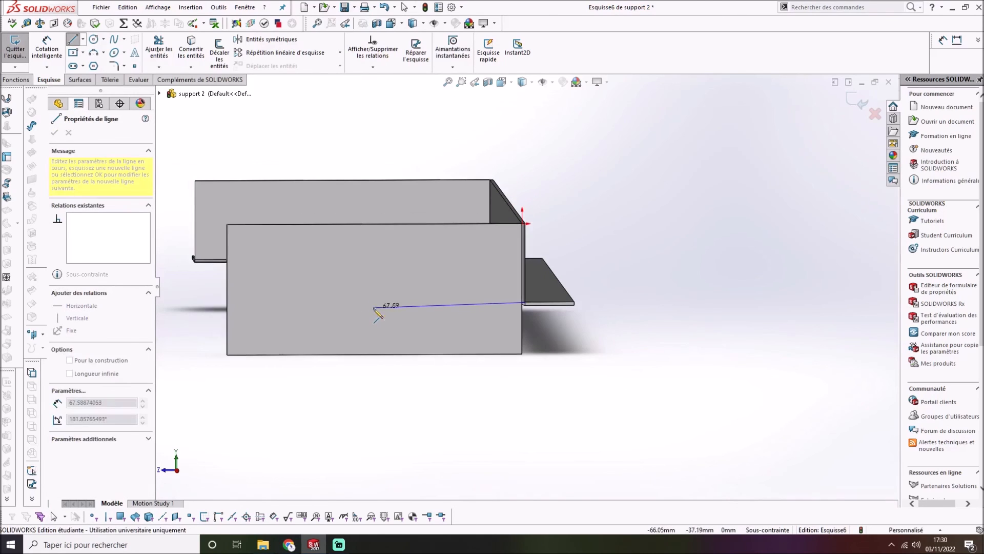
left_click(227, 303)
key("Escape")
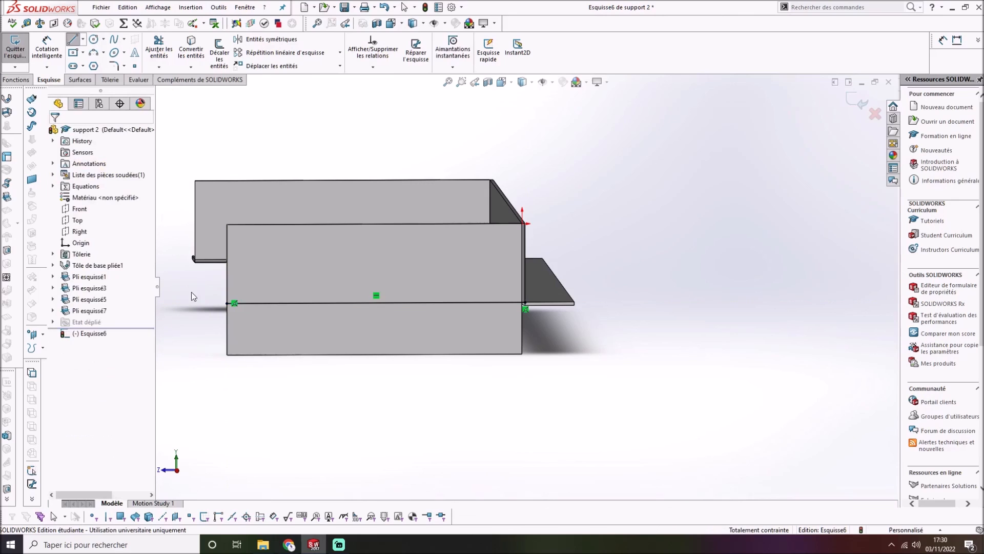
Create a 90° sketched bend along the remaining side wall's line, keeping the upper portion fixed, with bend outside position and default radius
left_click(7, 197)
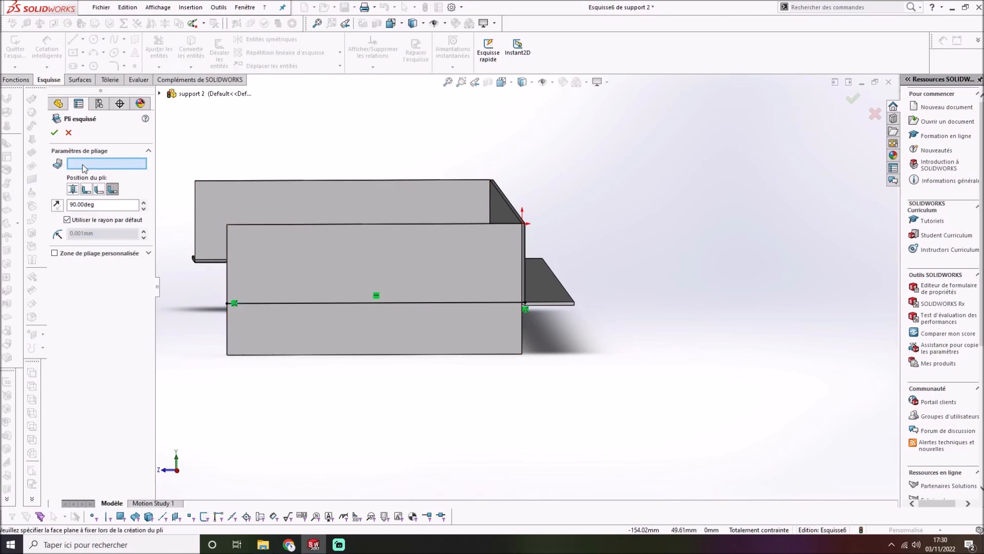
left_click(388, 320)
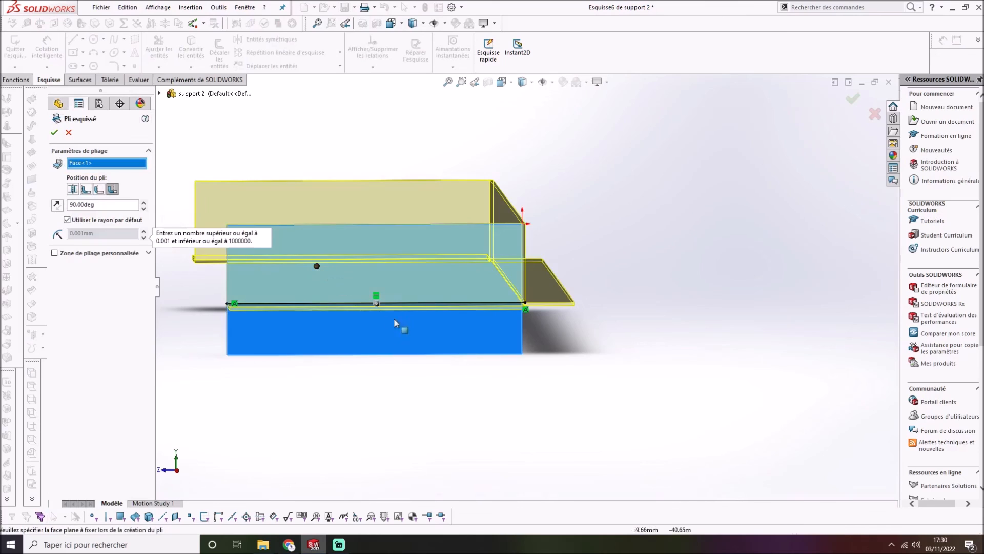
scroll(408, 333, "up", 2)
middle_click_drag(435, 341, 401, 366)
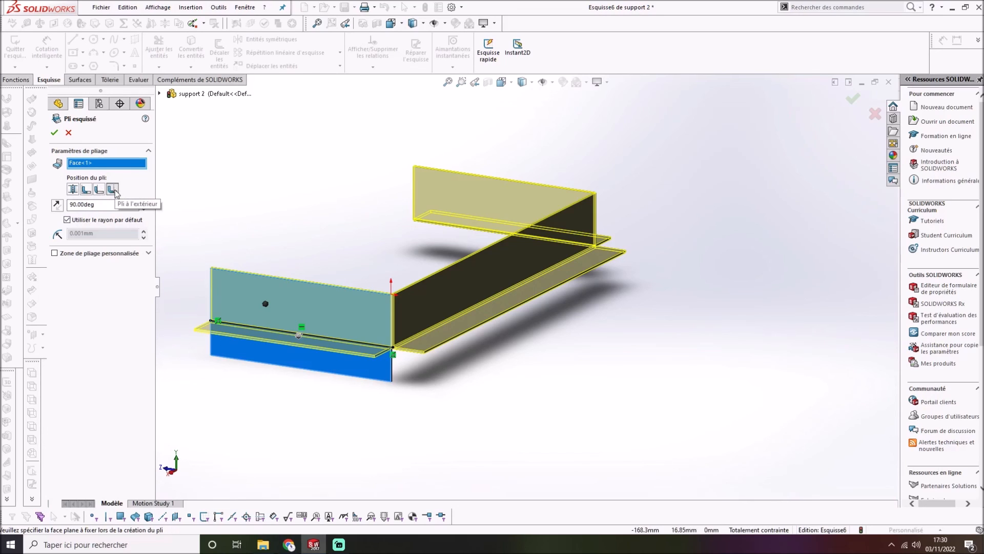
left_click(51, 134)
middle_click_drag(491, 384, 469, 402)
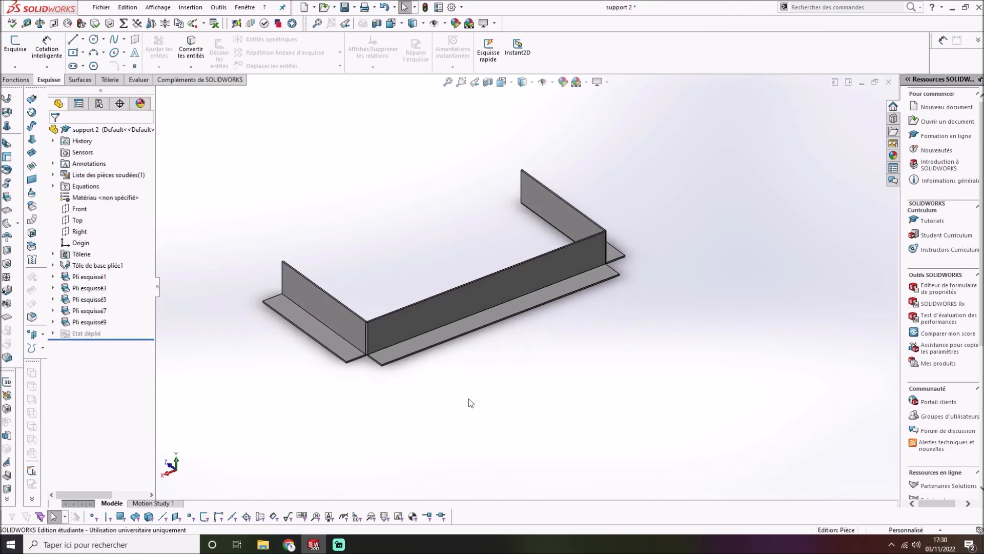
scroll(518, 378, "up", 2)
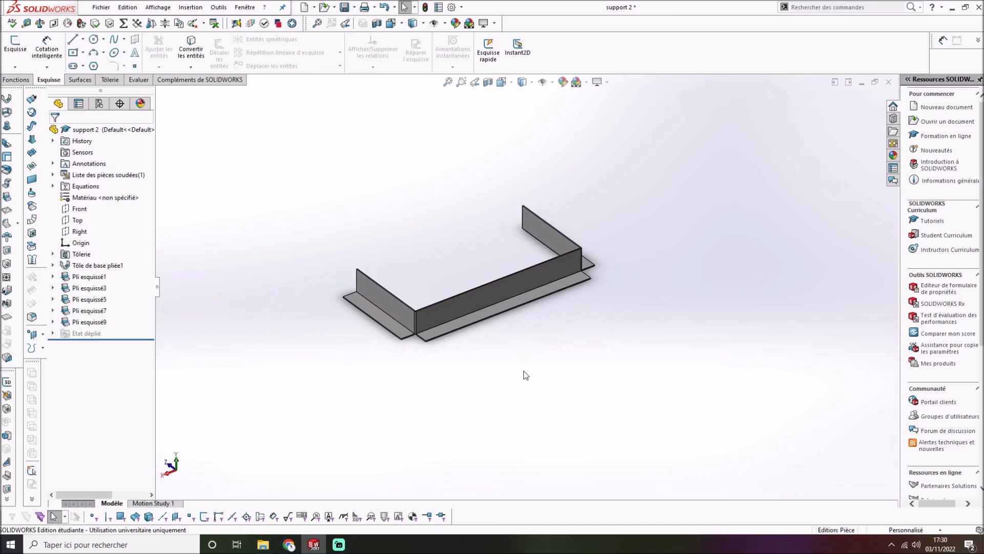
middle_click_drag(533, 351, 497, 365)
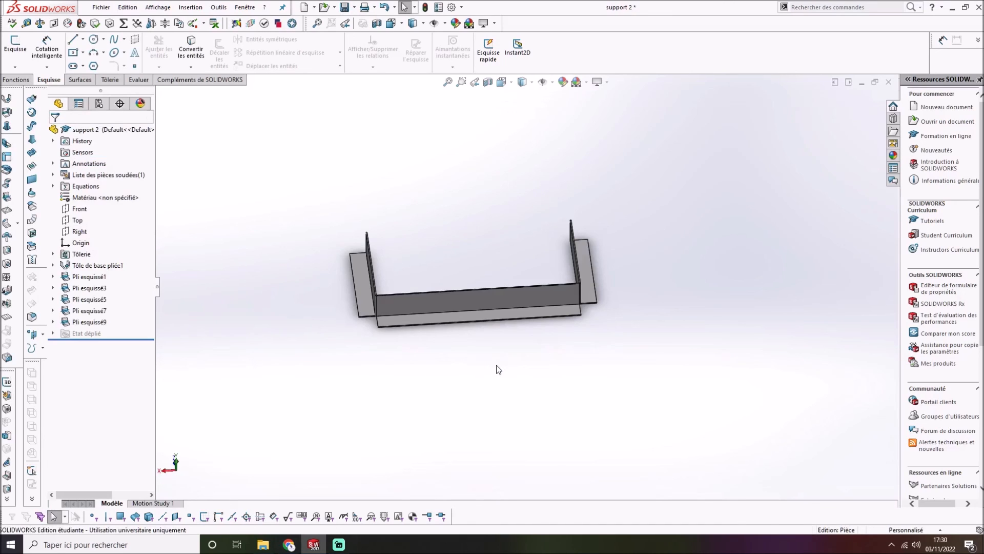